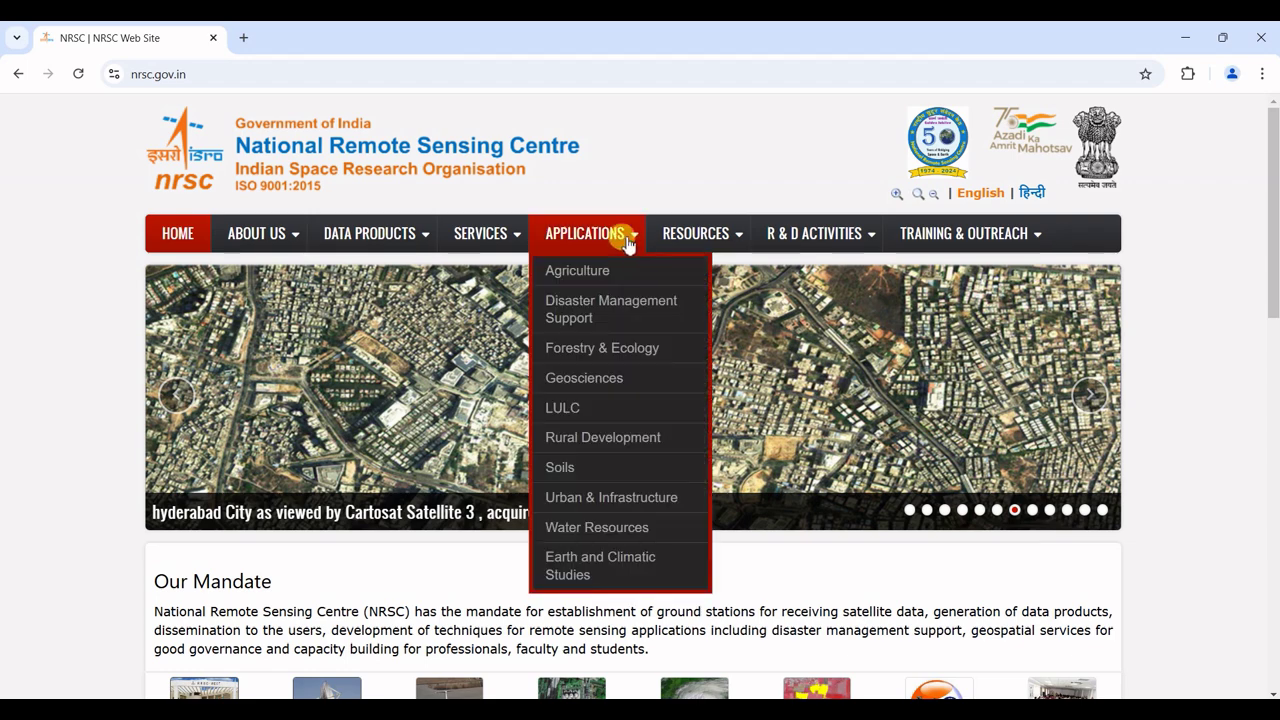
- Open the NRSC Utility Software resources and browse pages 1 to 4, up to the NCC Generation Utility for IRS Data
mouse_move(686, 245)
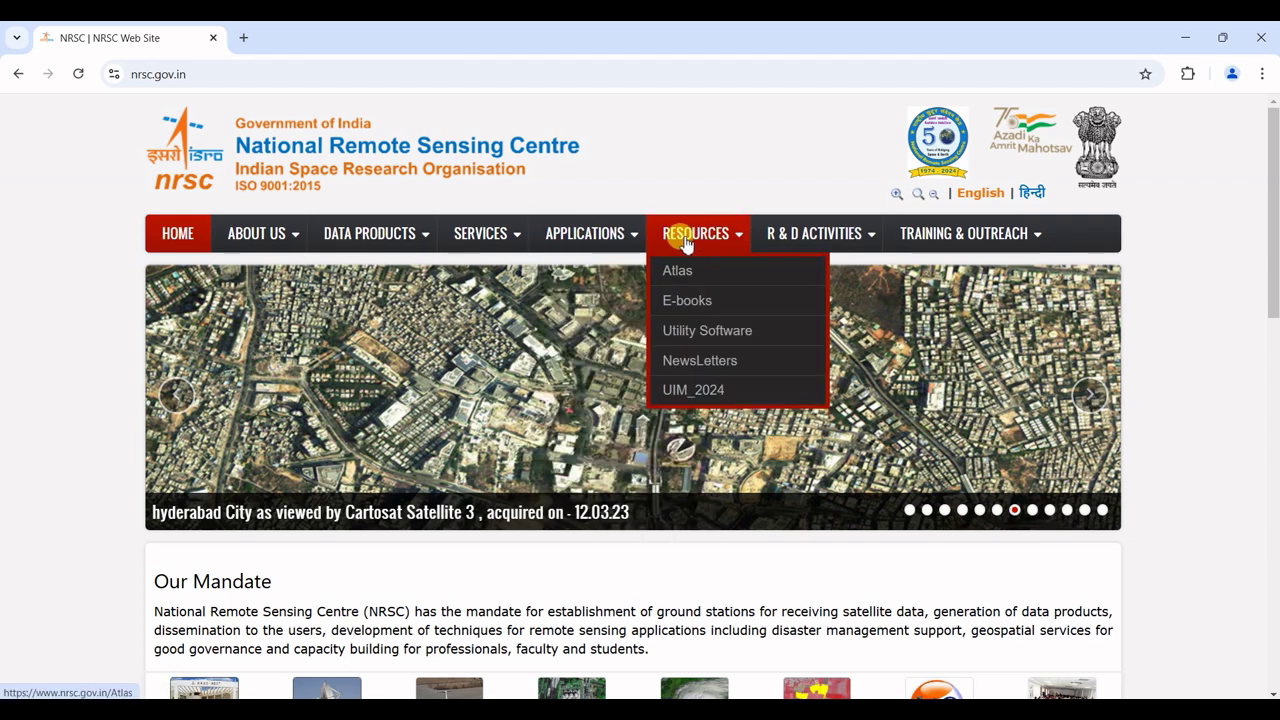
left_click(719, 340)
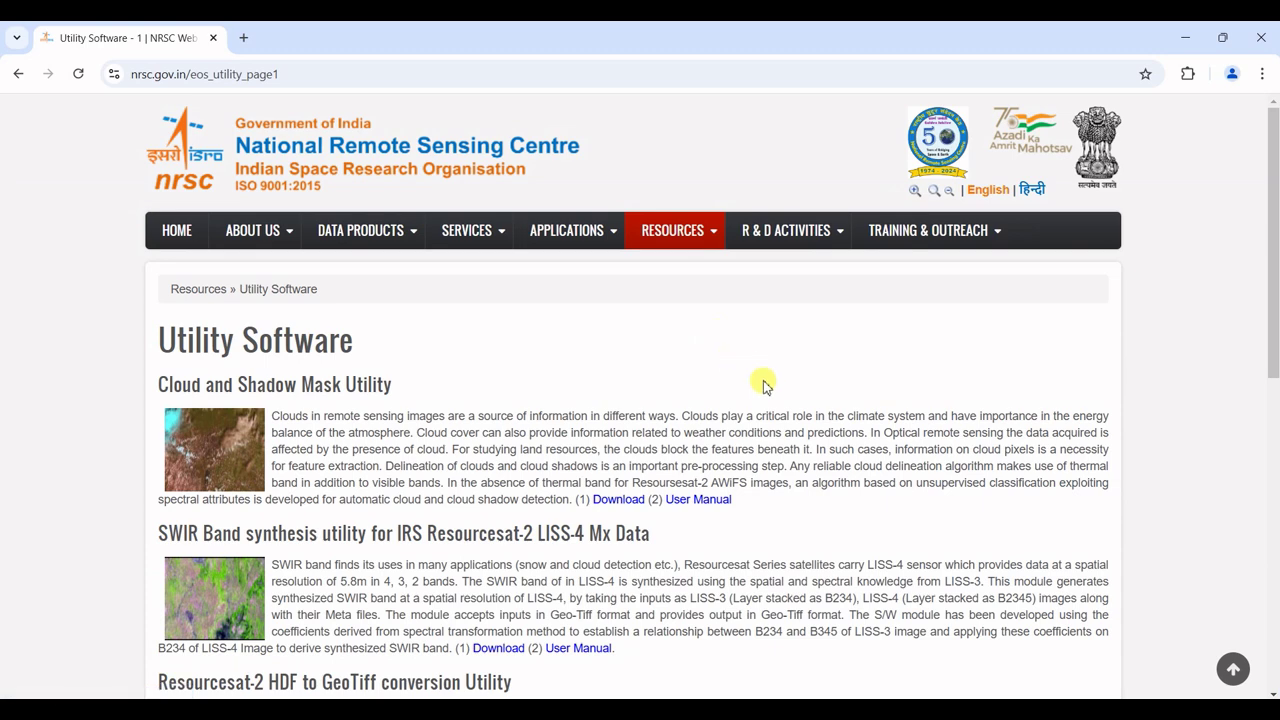
scroll(763, 380, "down", 3)
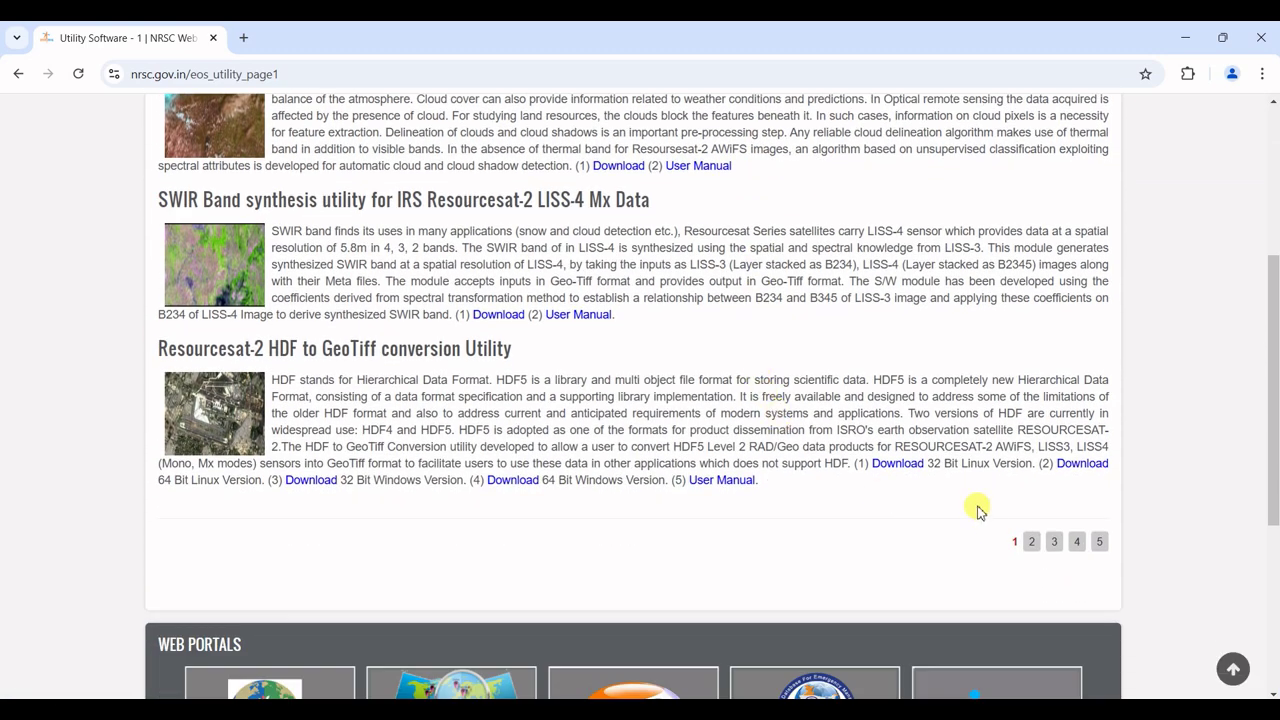
left_click(1034, 545)
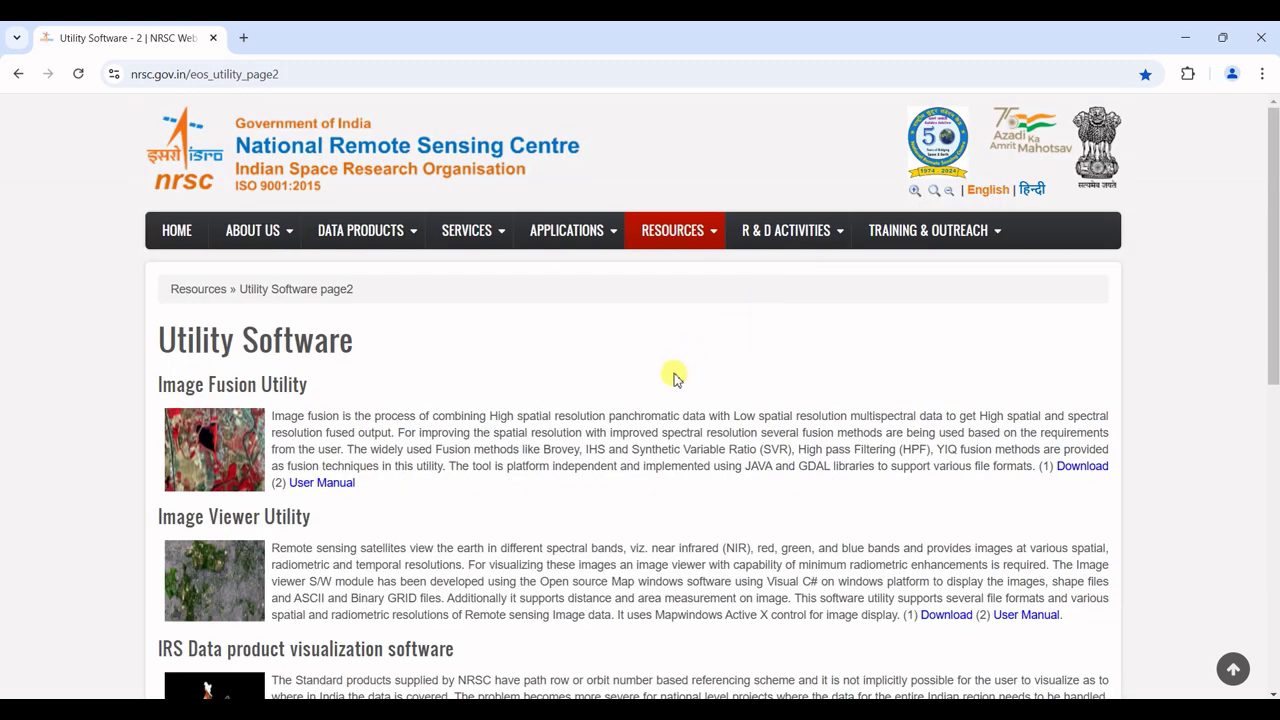
scroll(668, 371, "down", 2)
scroll(700, 405, "down", 1)
scroll(740, 433, "down", 1)
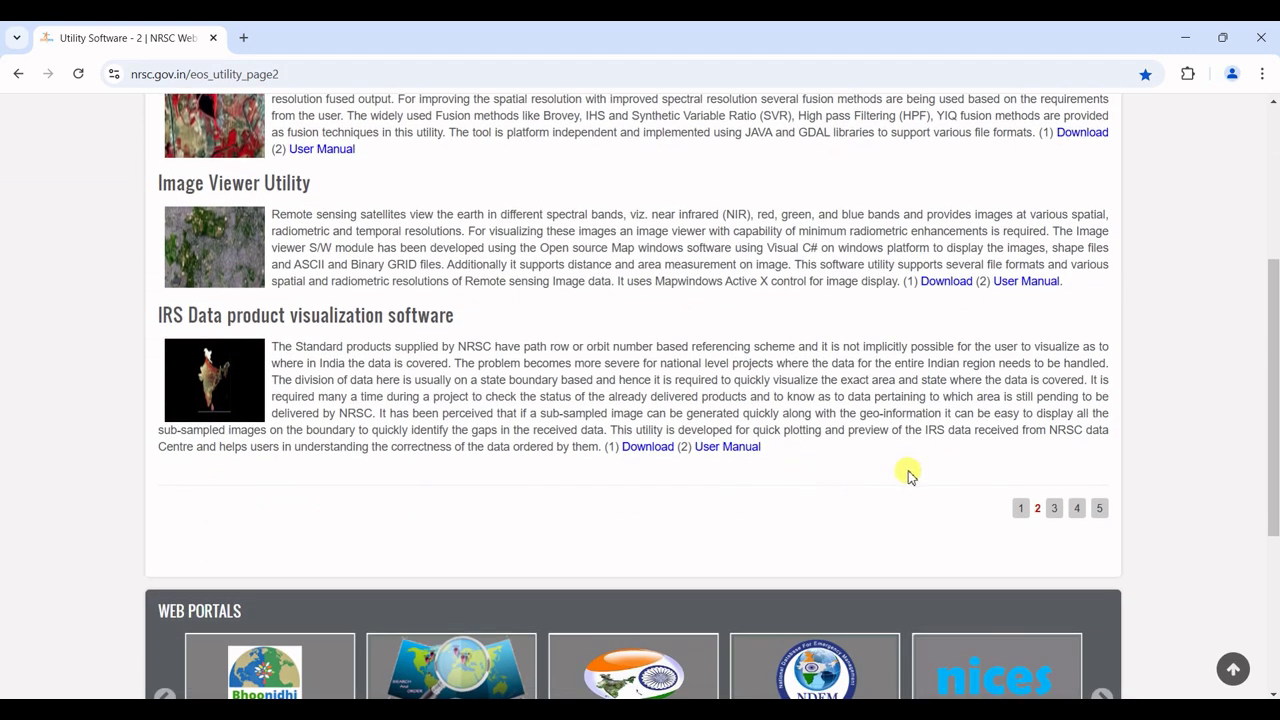
left_click(1055, 508)
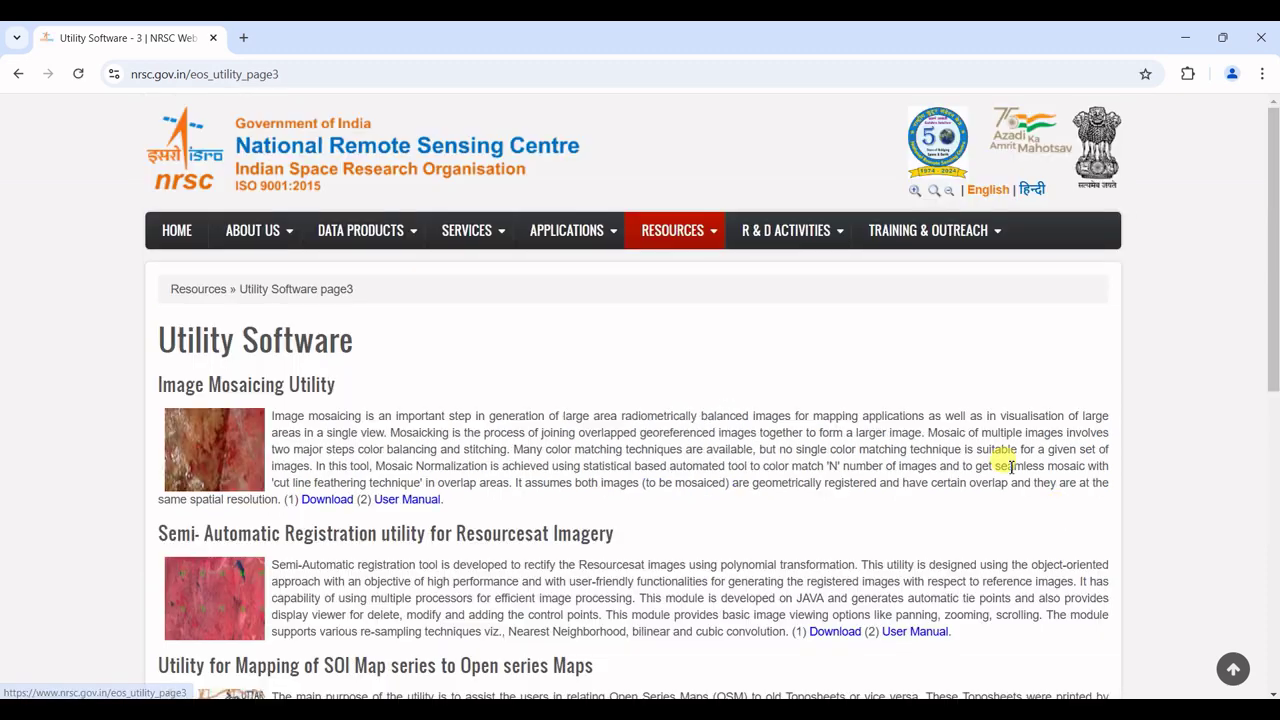
scroll(555, 365, "down", 1)
scroll(555, 365, "down", 2)
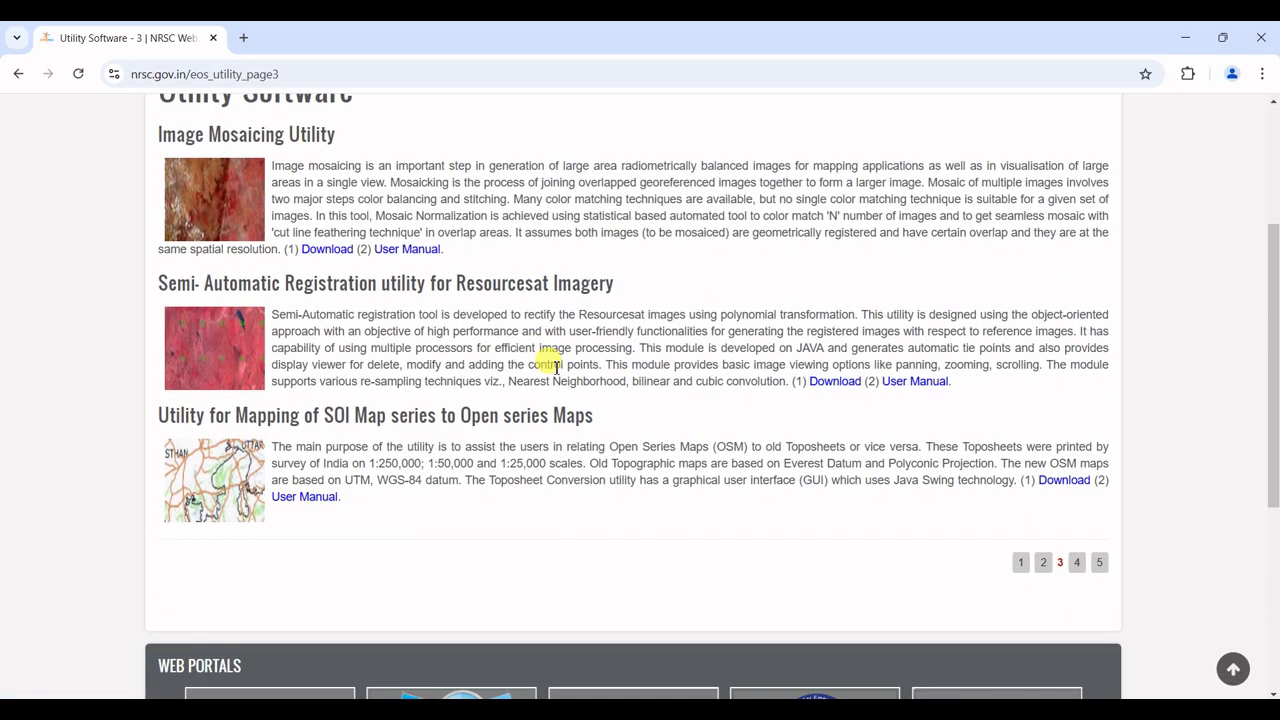
left_click(1077, 562)
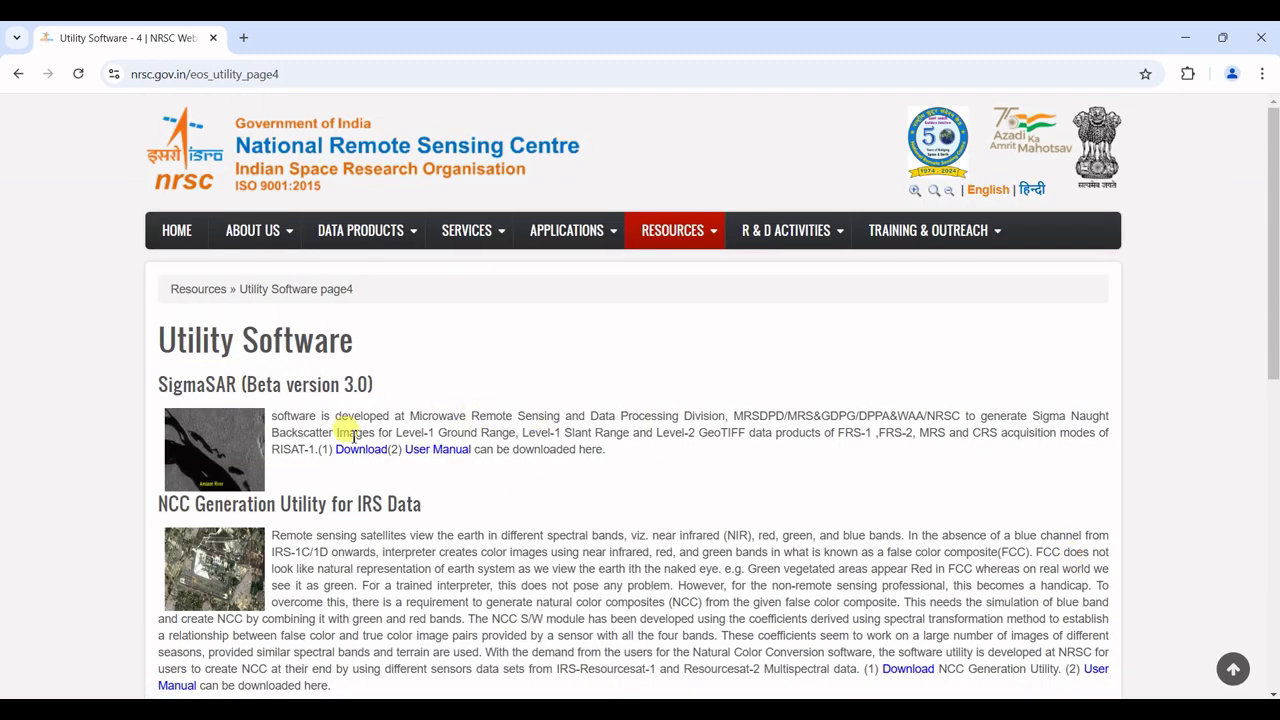
scroll(337, 437, "down", 1)
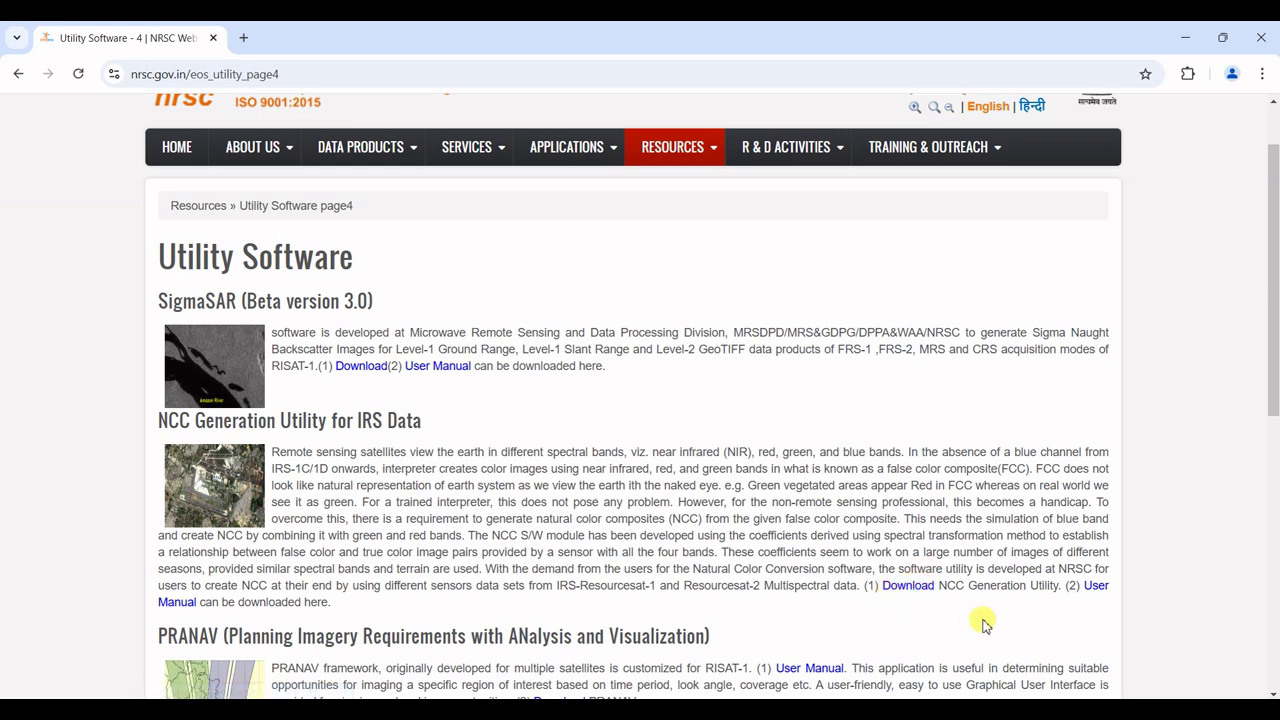
- Launch the IRSNCC natural color image generator from the desktop and place its window beside the SPIT folder's file list
left_click(1181, 32)
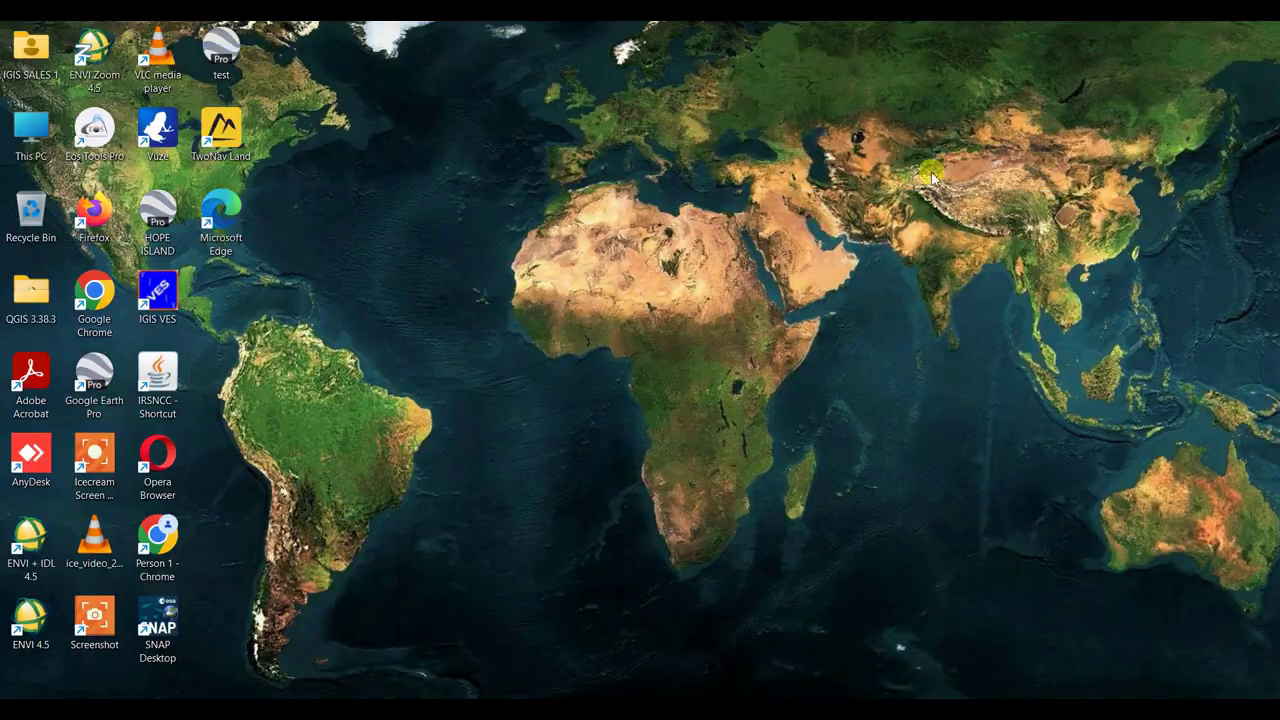
double_click(160, 388)
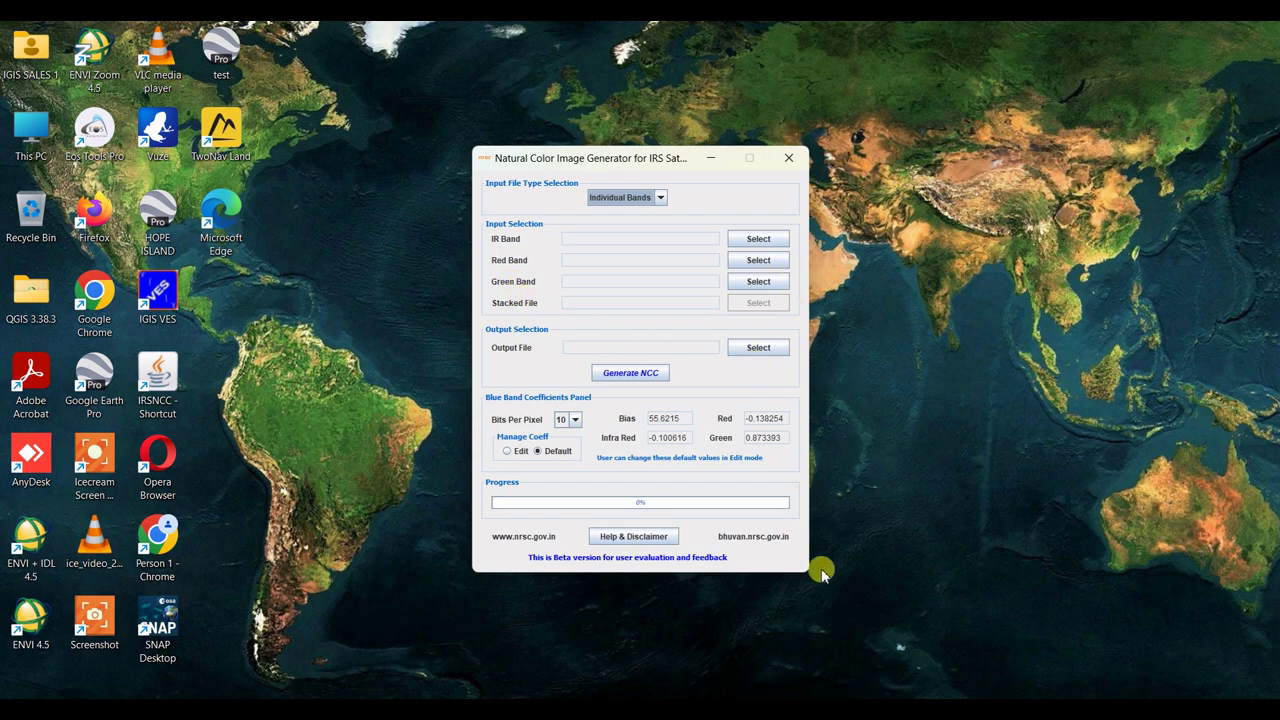
left_click(780, 712)
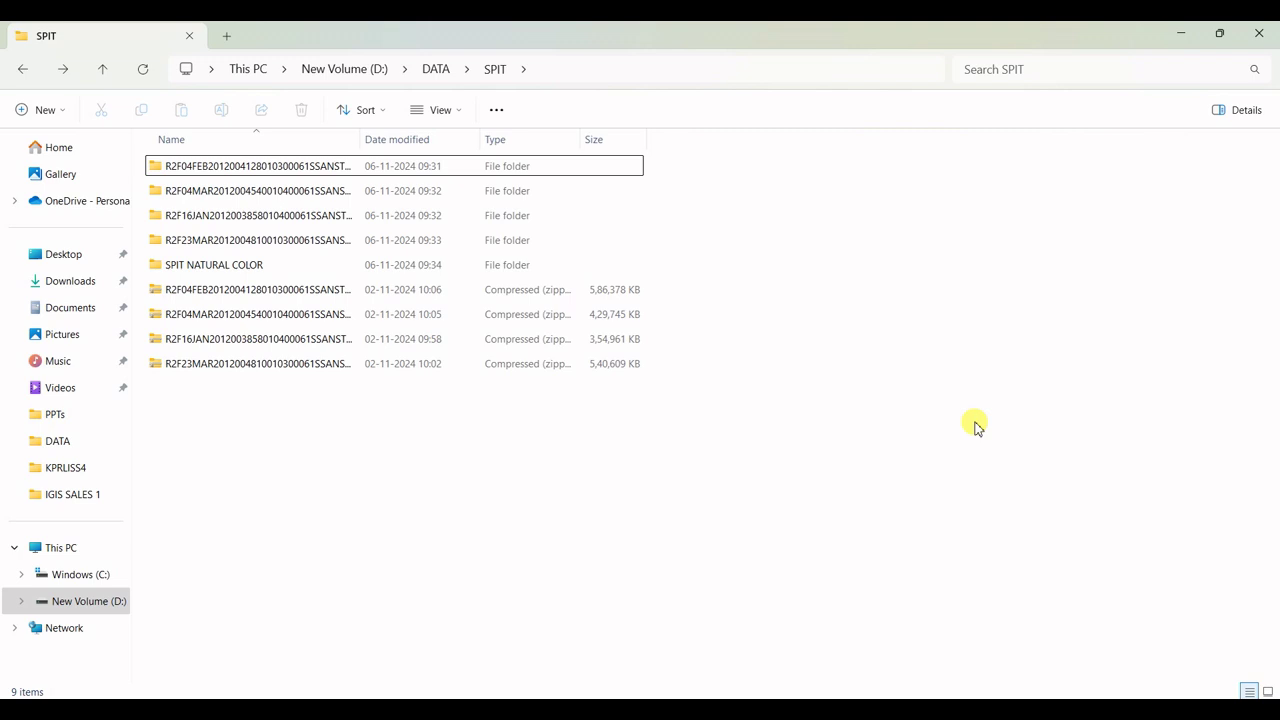
left_click(922, 710)
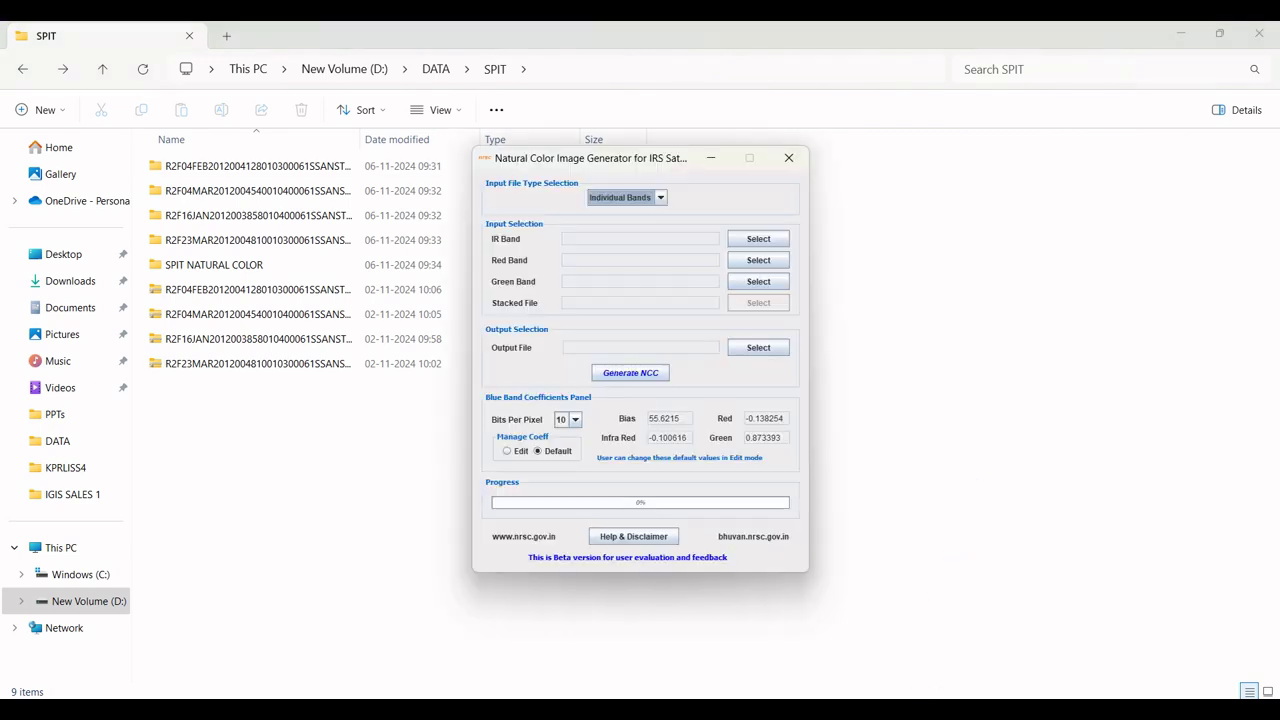
left_click_drag(665, 165, 923, 151)
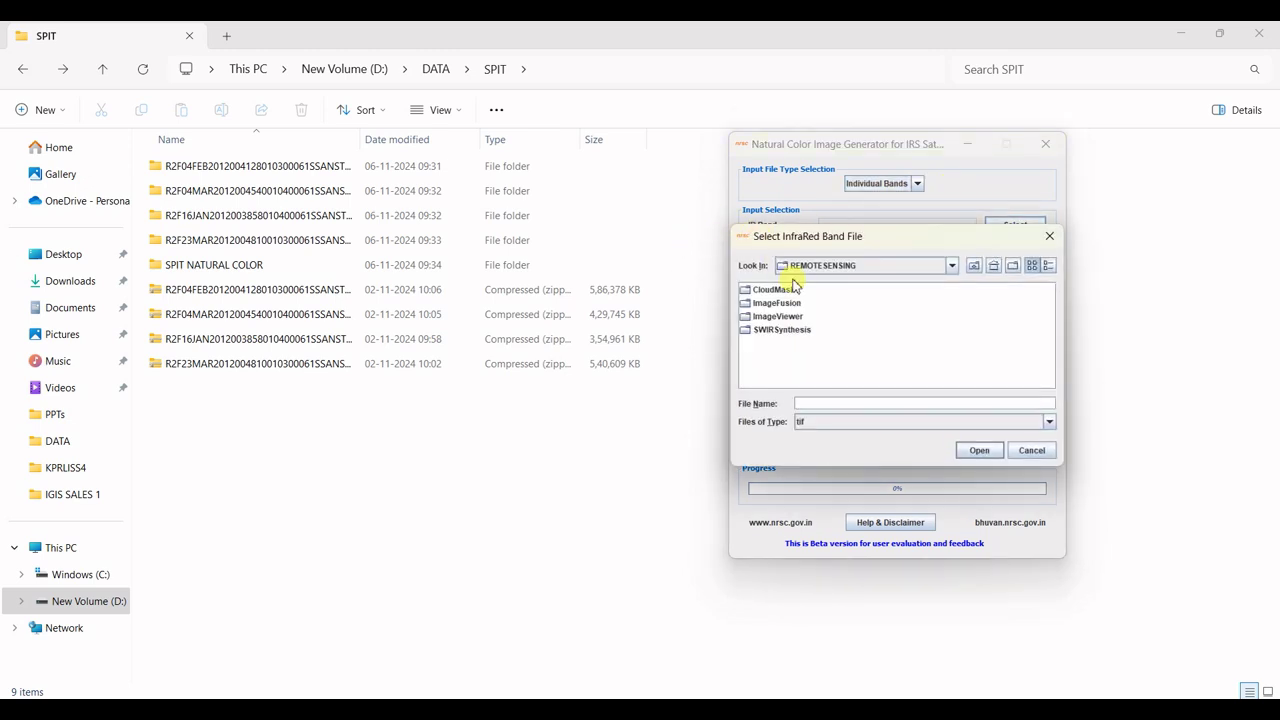
- Load BAND4.tif from the R2F16JAN2012 scene folder in D: DATA > SPIT as the infrared band
left_click(953, 268)
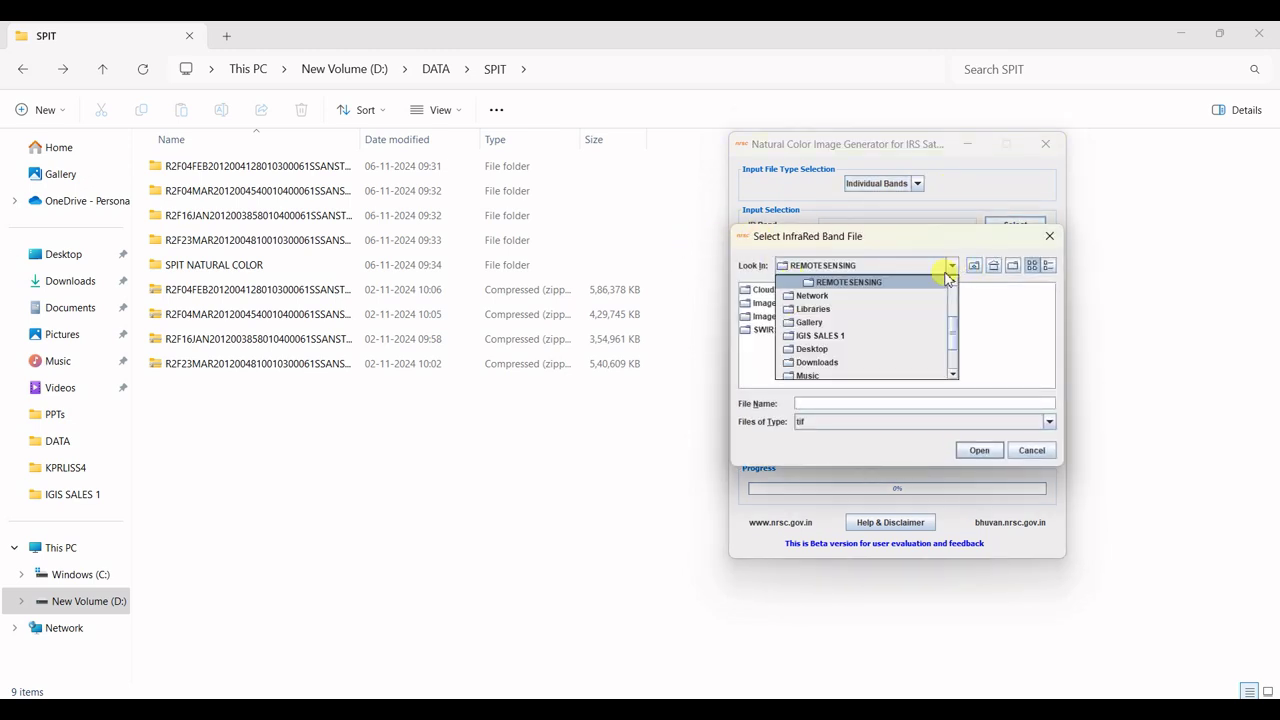
scroll(915, 305, "down", 5)
scroll(910, 325, "up", 5)
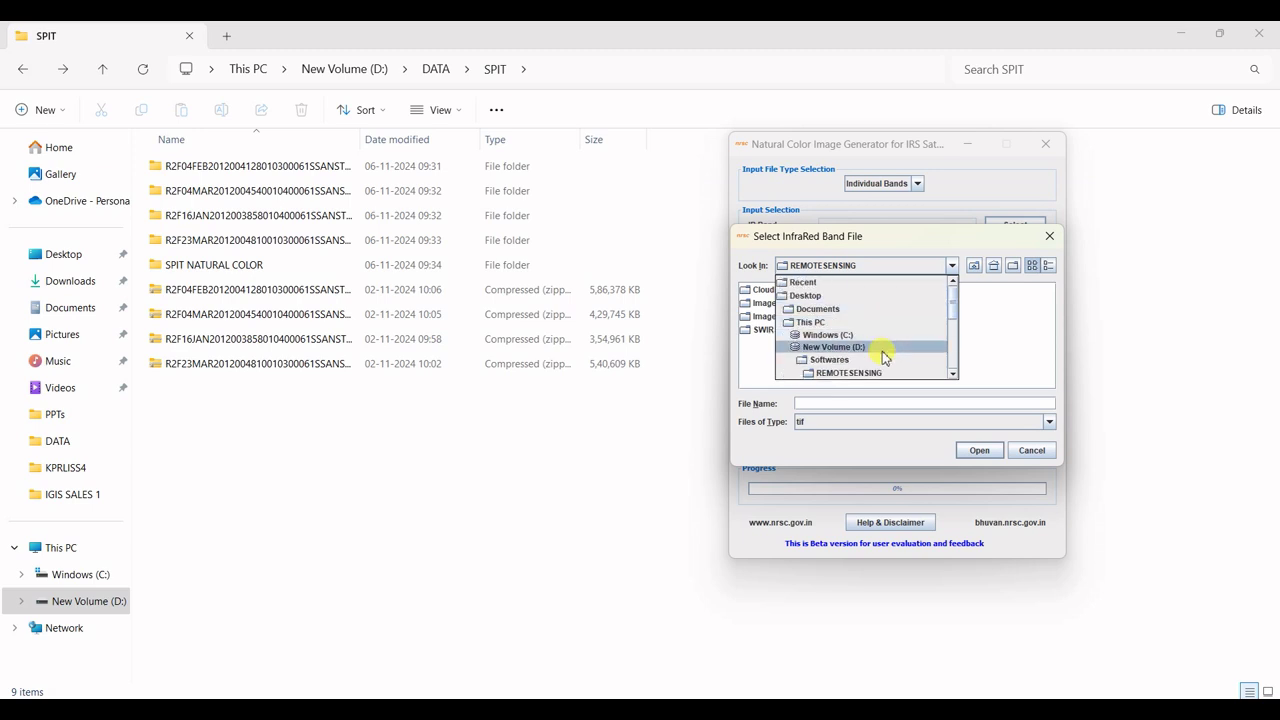
left_click(884, 350)
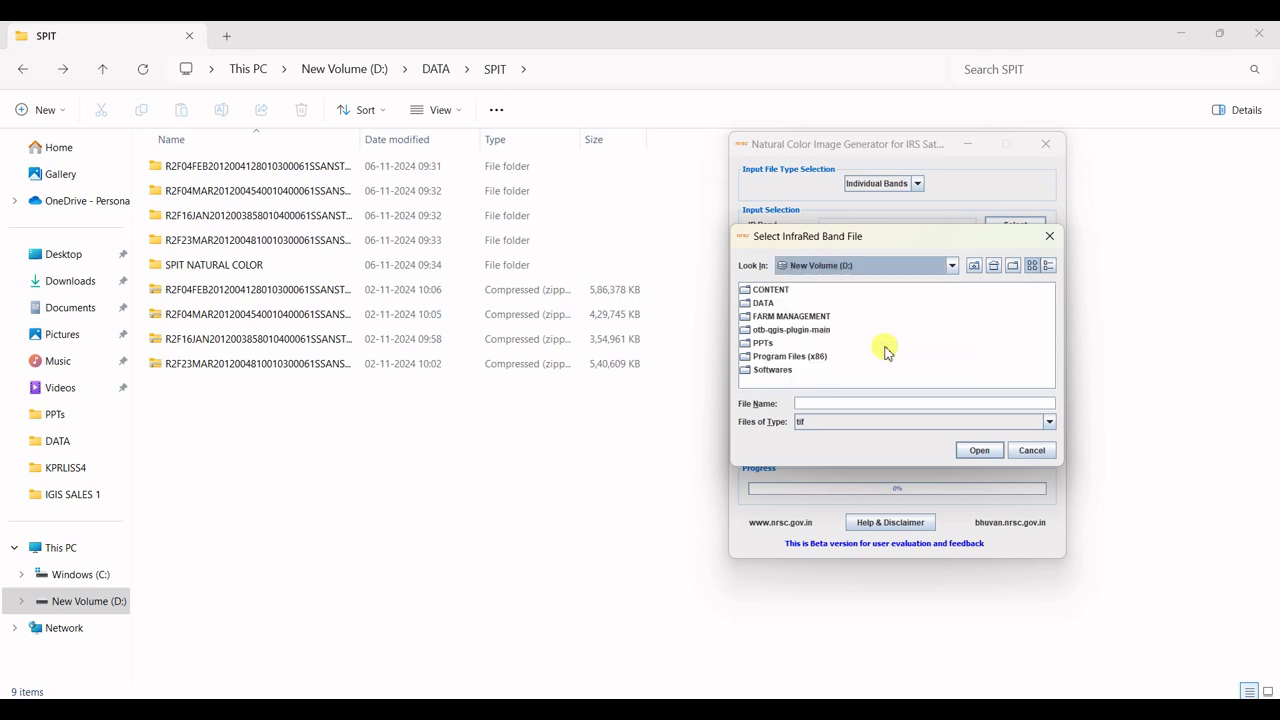
double_click(765, 303)
double_click(762, 330)
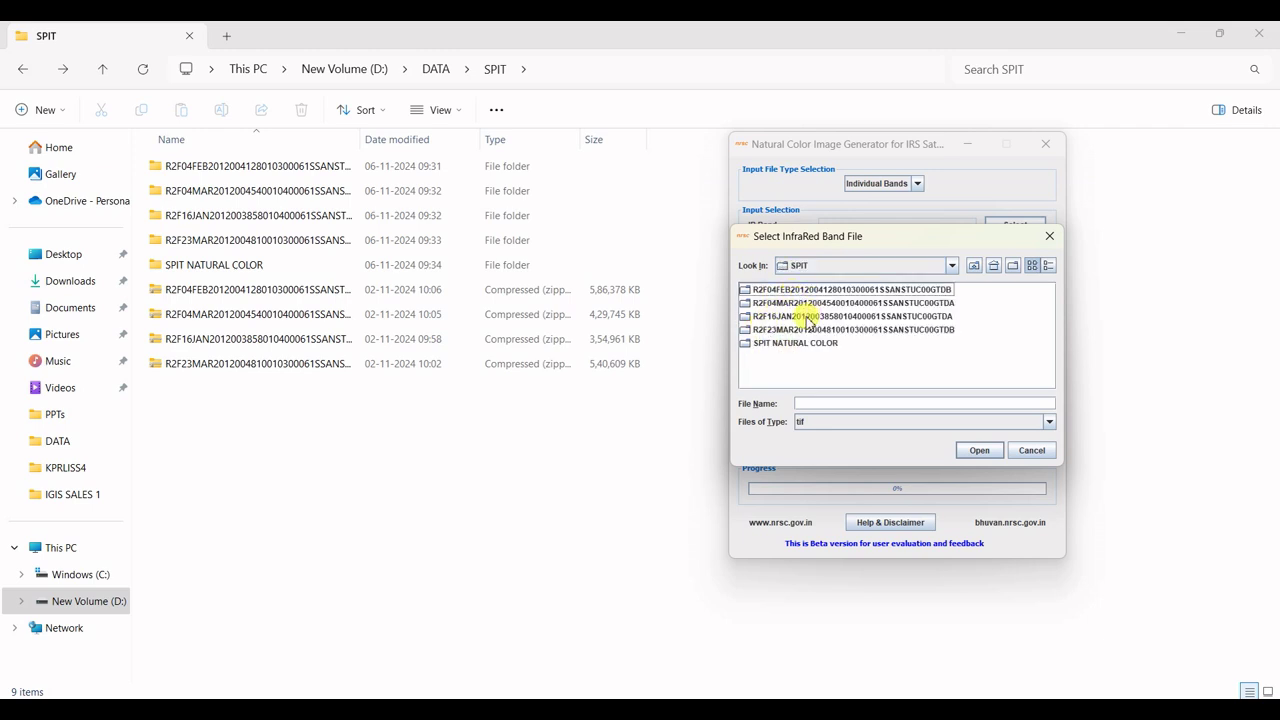
double_click(808, 318)
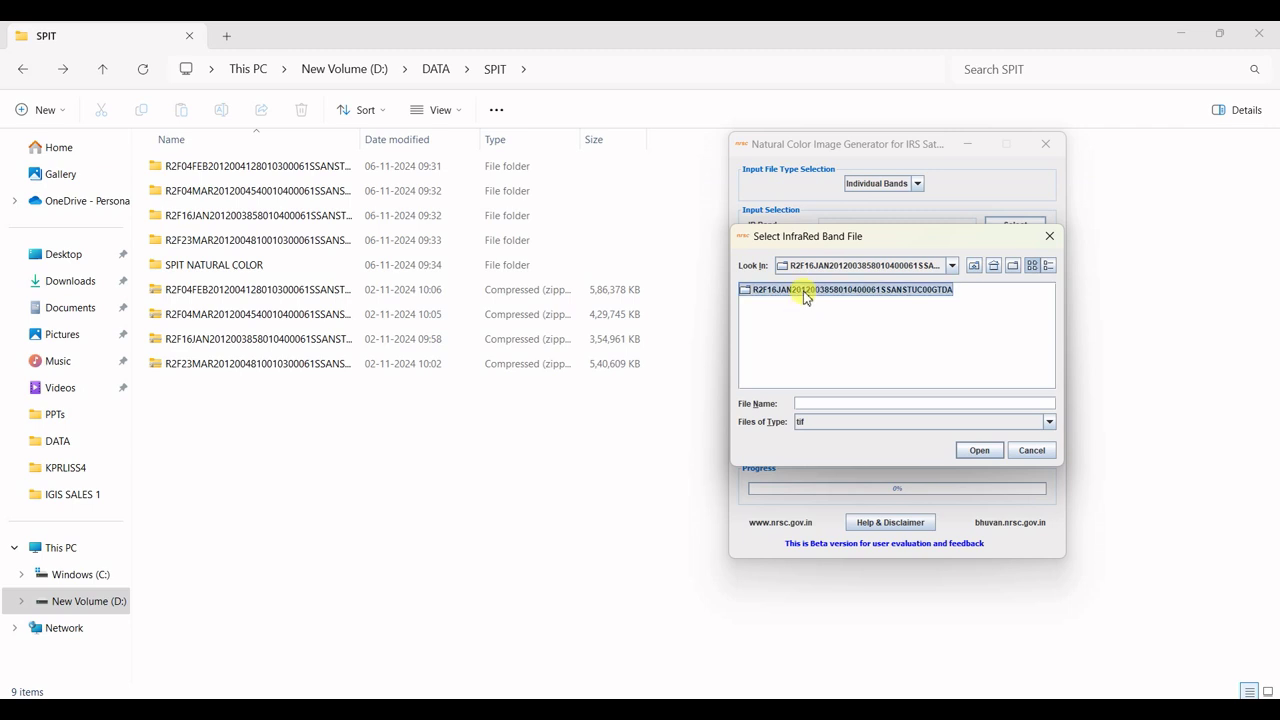
double_click(806, 291)
left_click(771, 320)
left_click(979, 450)
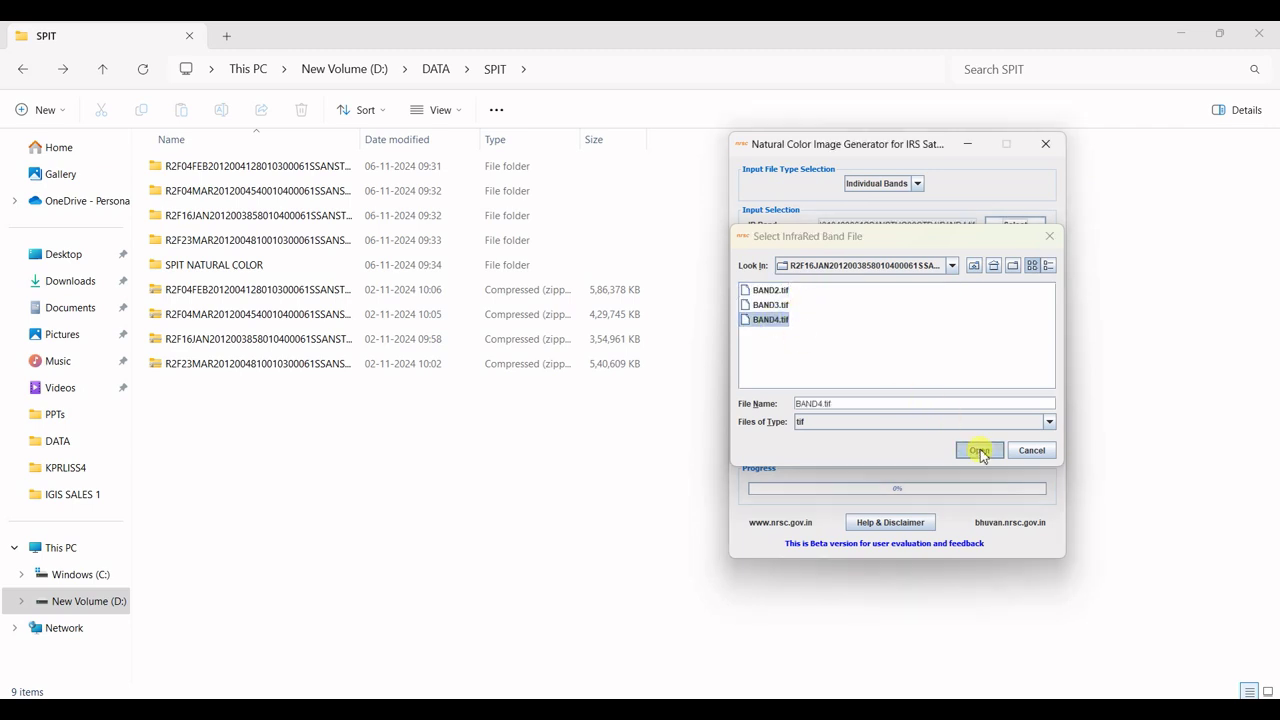
- Load BAND3.tif as the red band and BAND2.tif as the green band from the same scene folder
left_click(1015, 246)
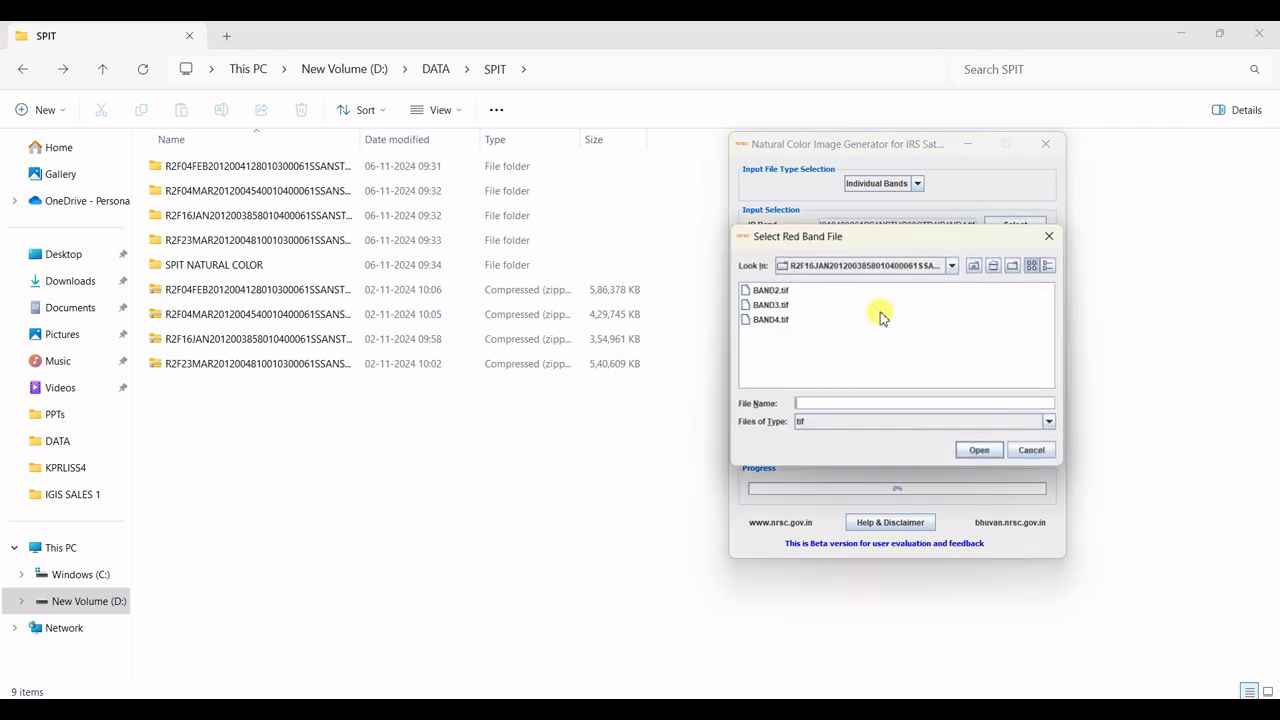
left_click(768, 305)
double_click(768, 305)
left_click(1003, 267)
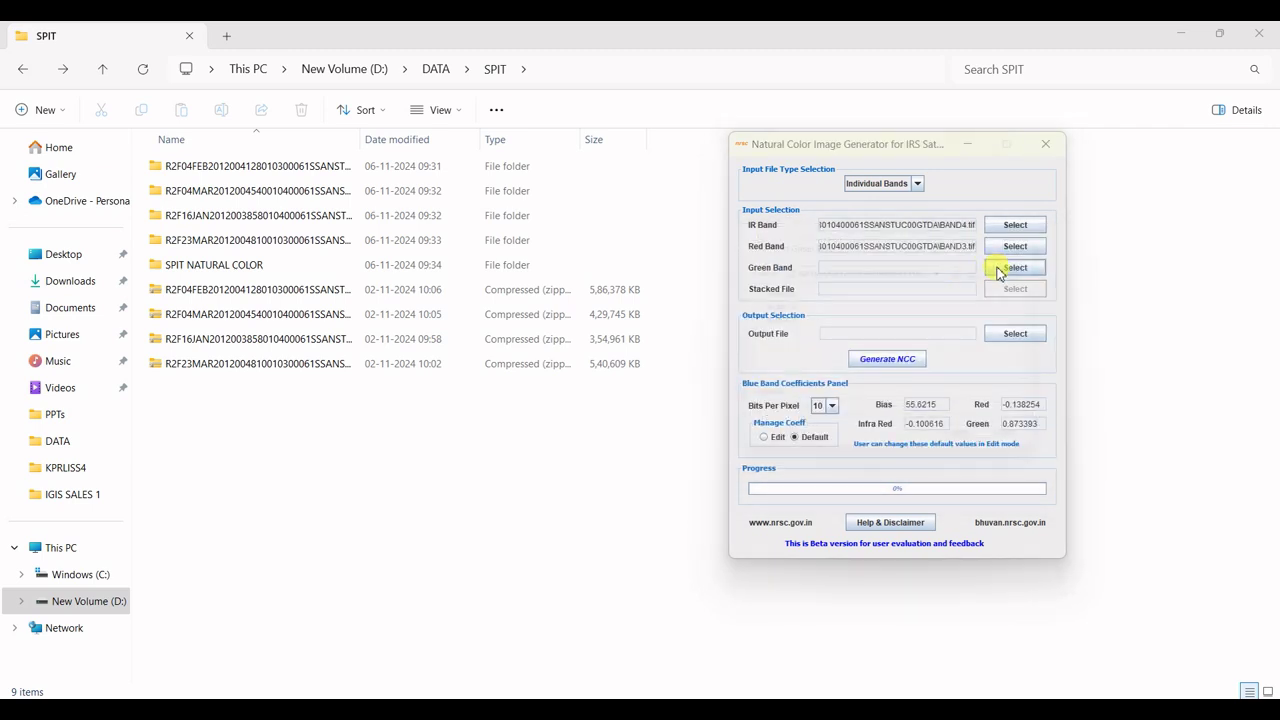
double_click(770, 290)
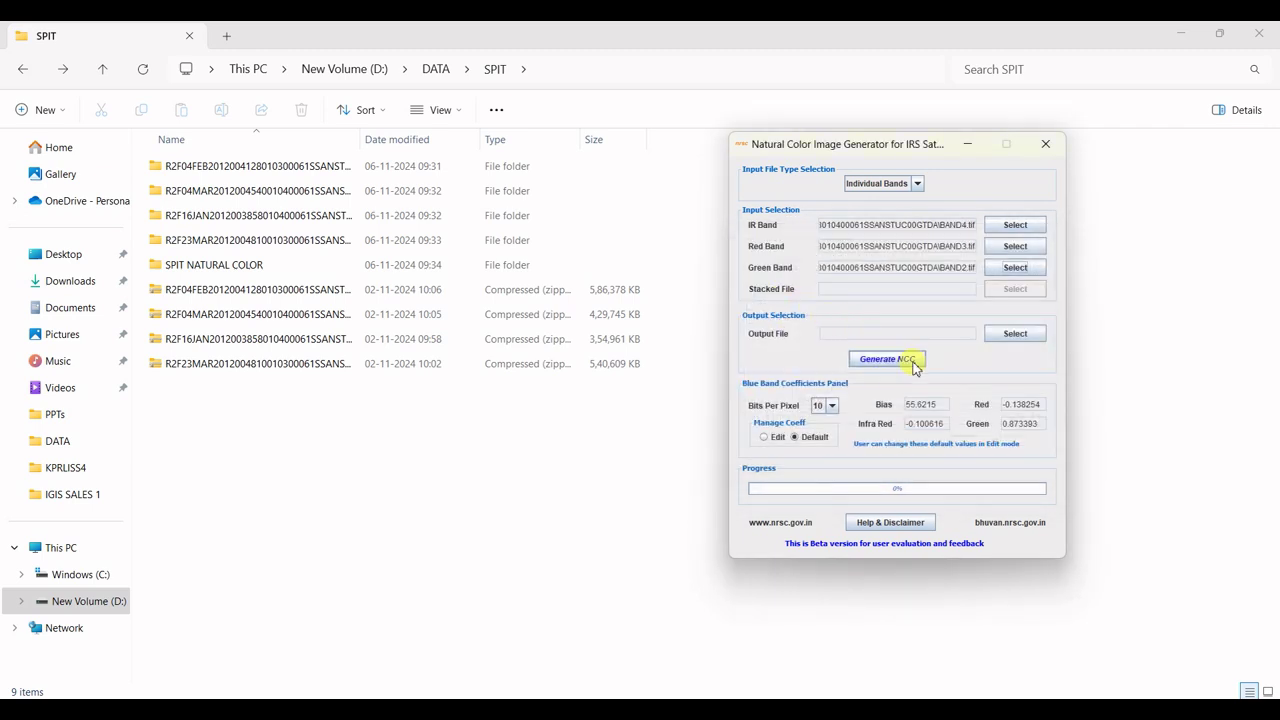
- Set the output NCC file to 16JAN in the SPIT NATURAL COLOR folder
left_click(1012, 336)
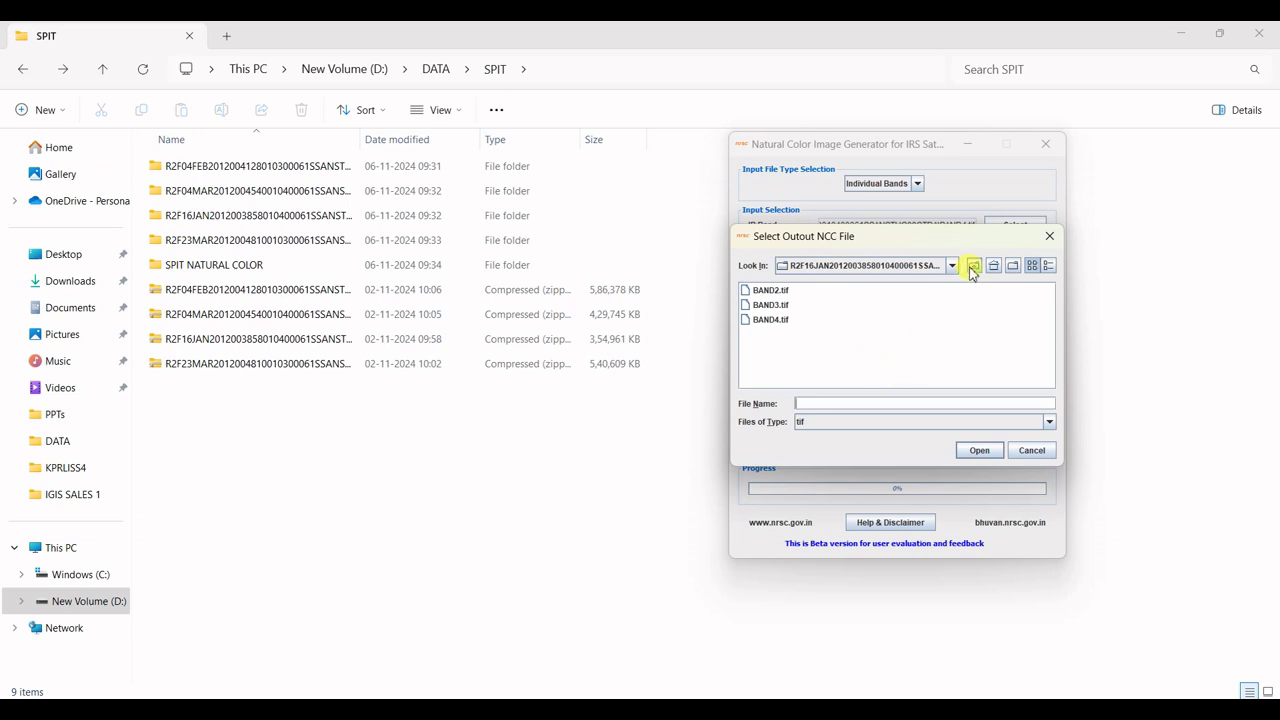
left_click(974, 267)
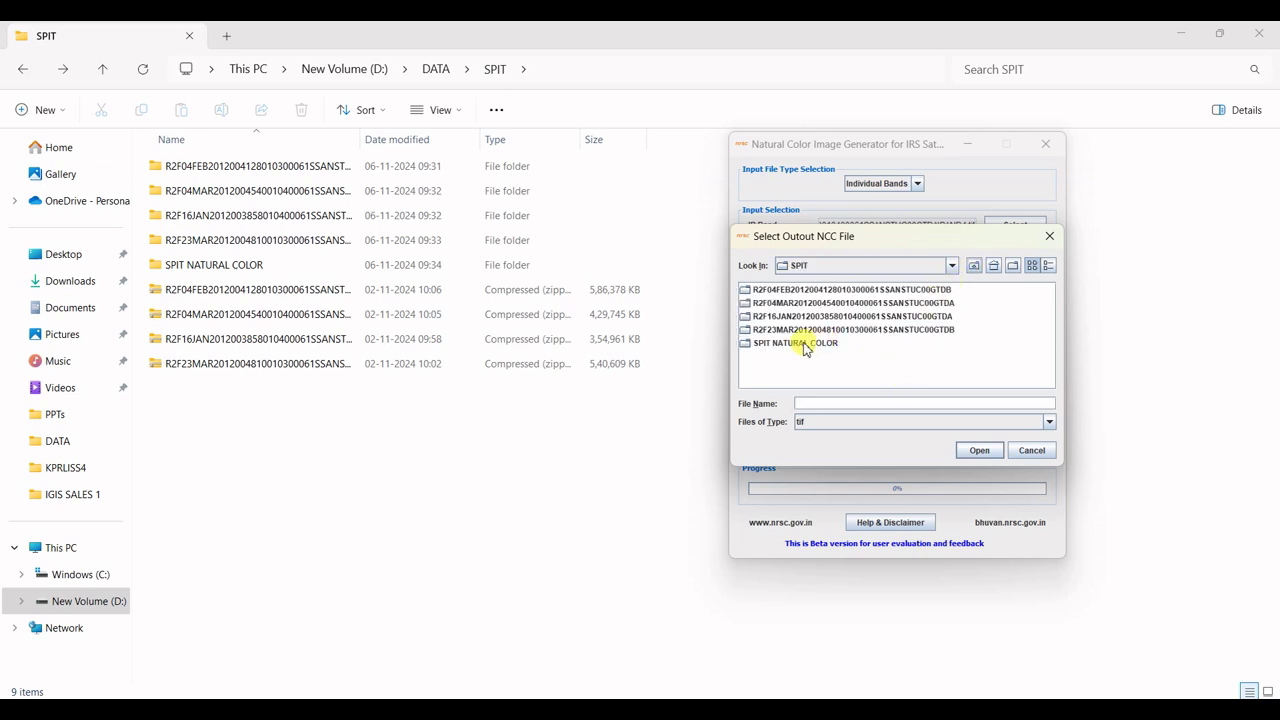
double_click(810, 340)
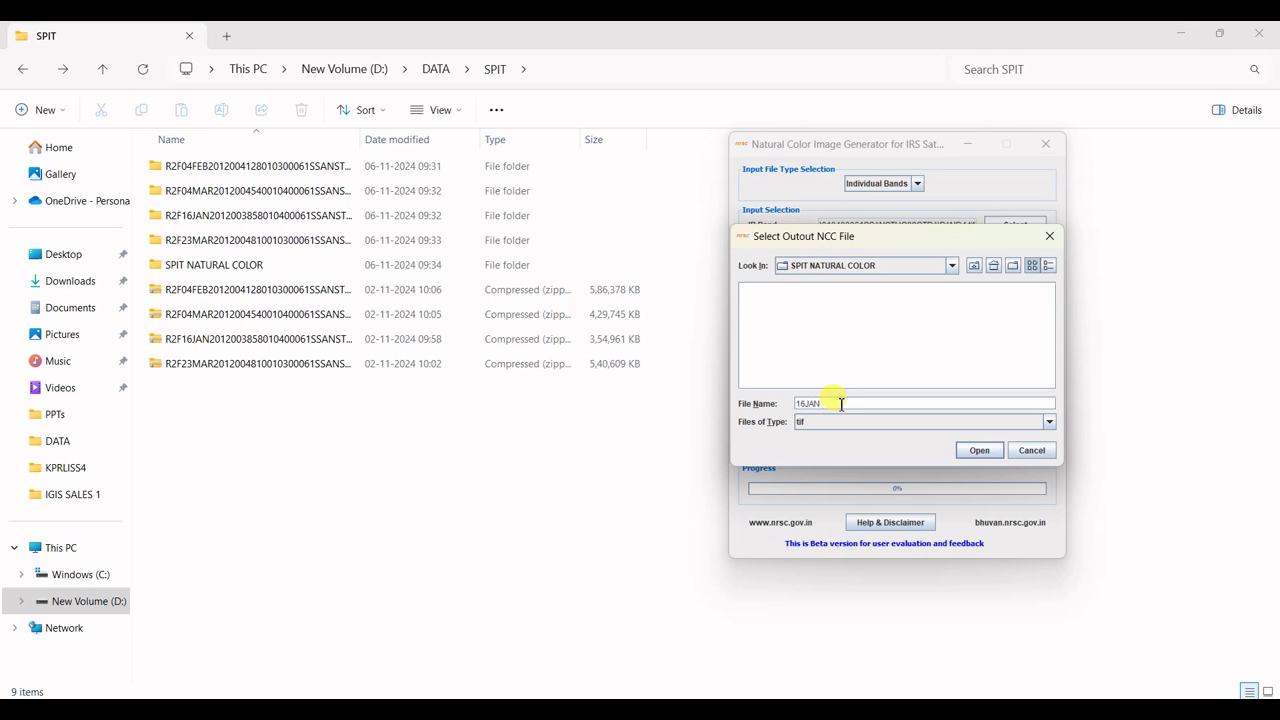
left_click(841, 404)
type("16JAN")
left_click(978, 450)
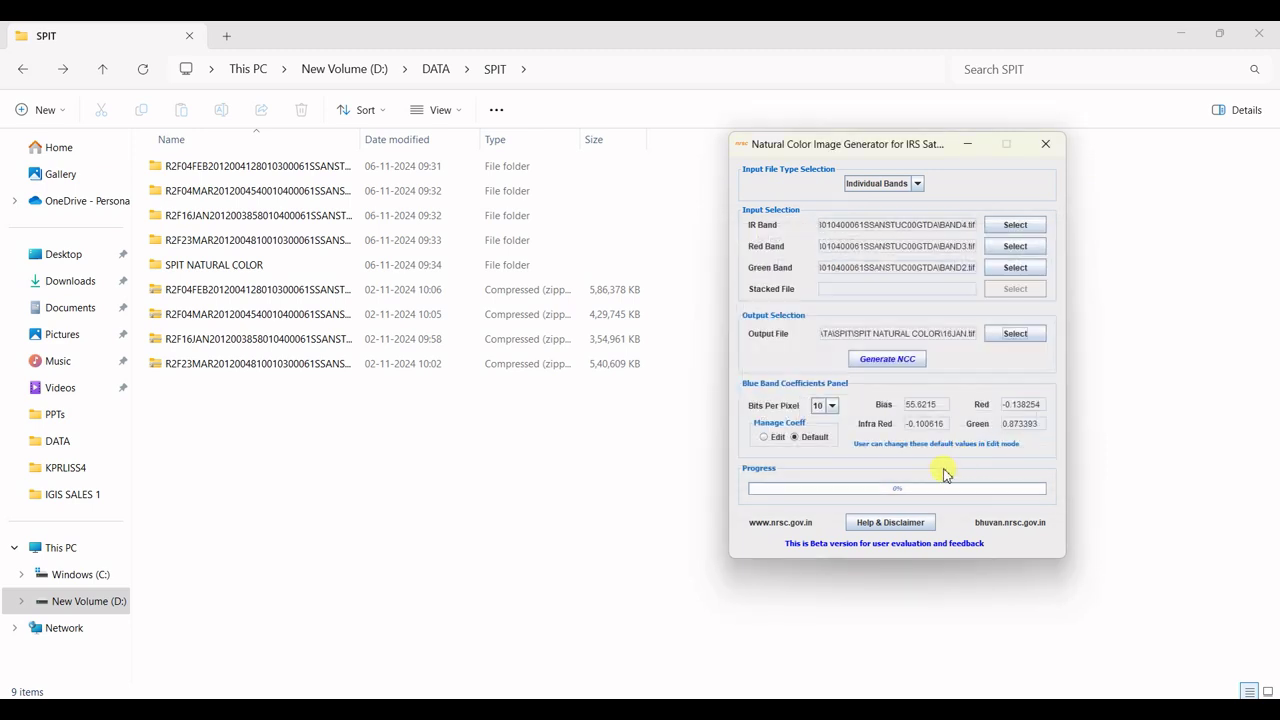
- Generate the natural color image, and locate the 16JAN output in the SPIT NATURAL COLOR folder
left_click(887, 359)
left_click(880, 372)
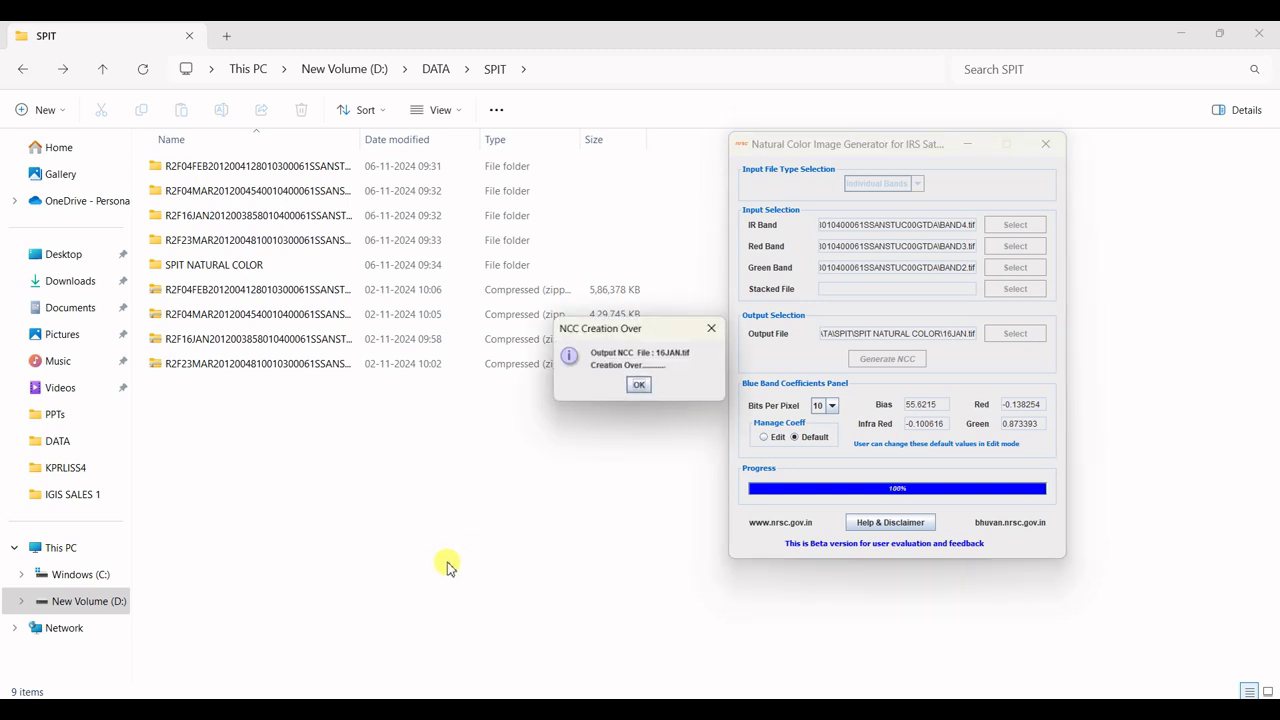
left_click(638, 386)
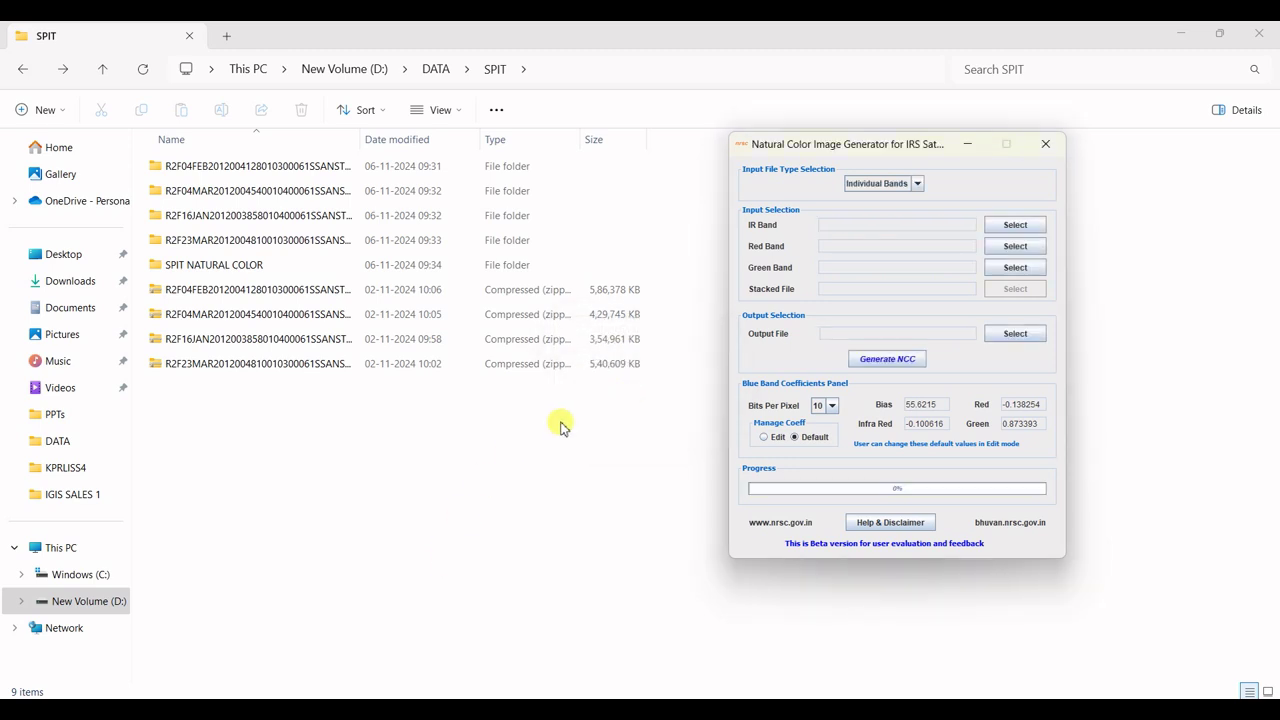
double_click(191, 264)
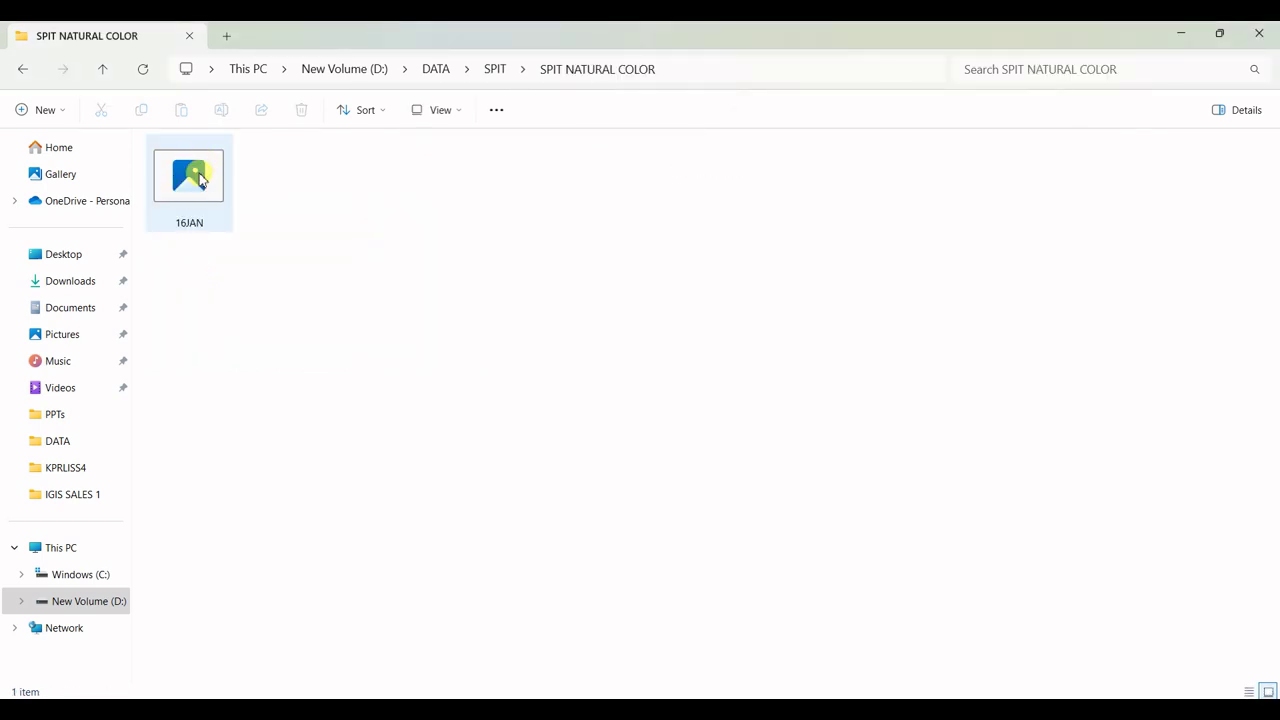
left_click(201, 180)
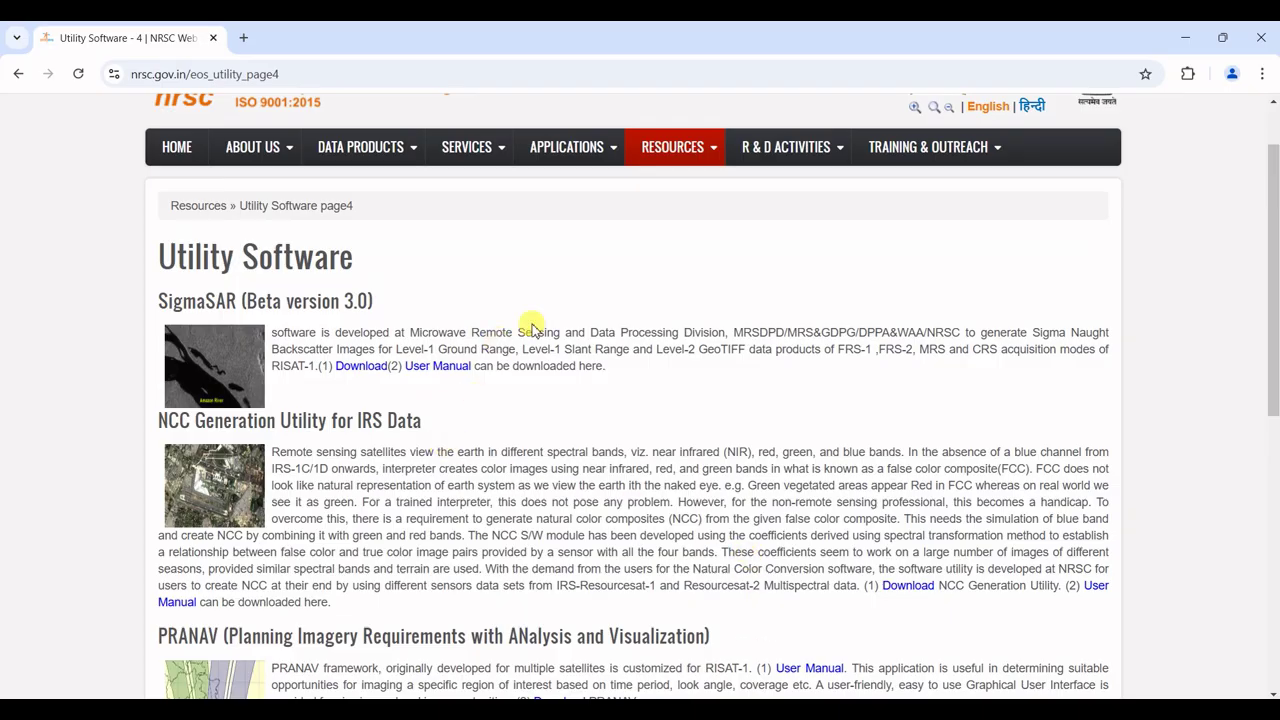
- Switch back to the NRSC website in Chrome and browse Utility Software pages 1 and 2 to view the Image Viewer Utility
scroll(600, 348, "down", 5)
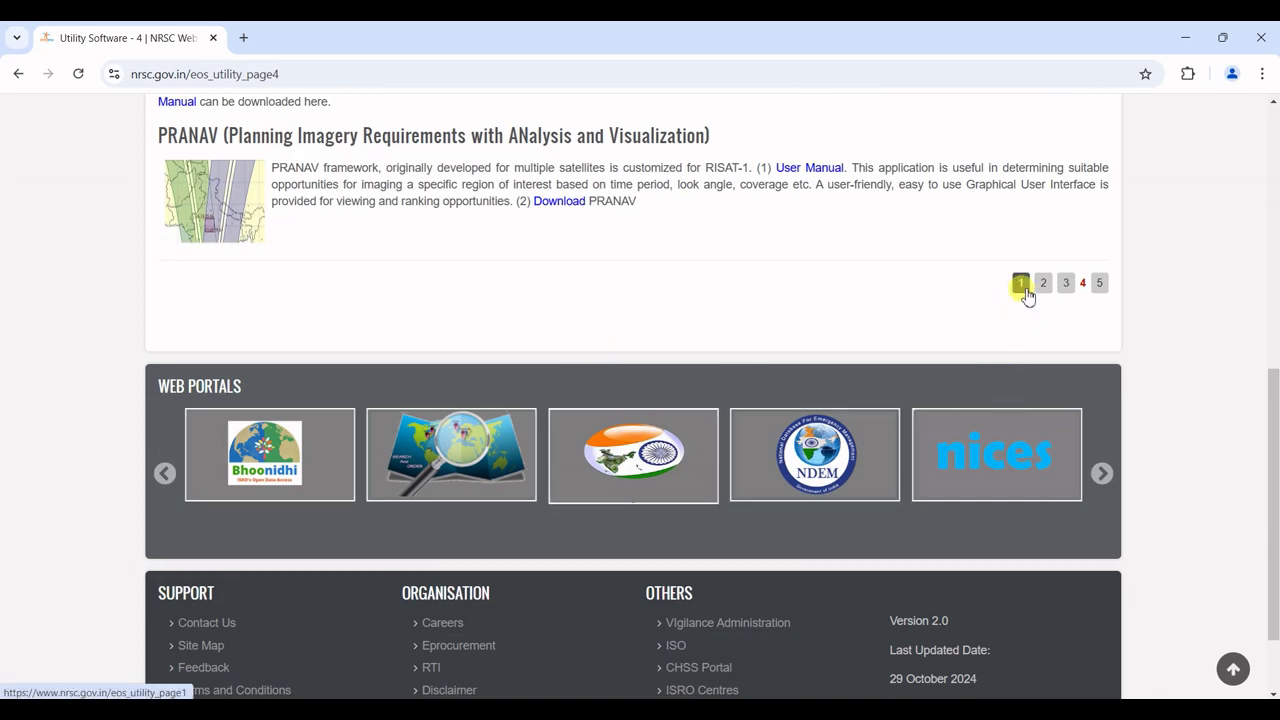
left_click(1021, 287)
scroll(425, 435, "down", 3)
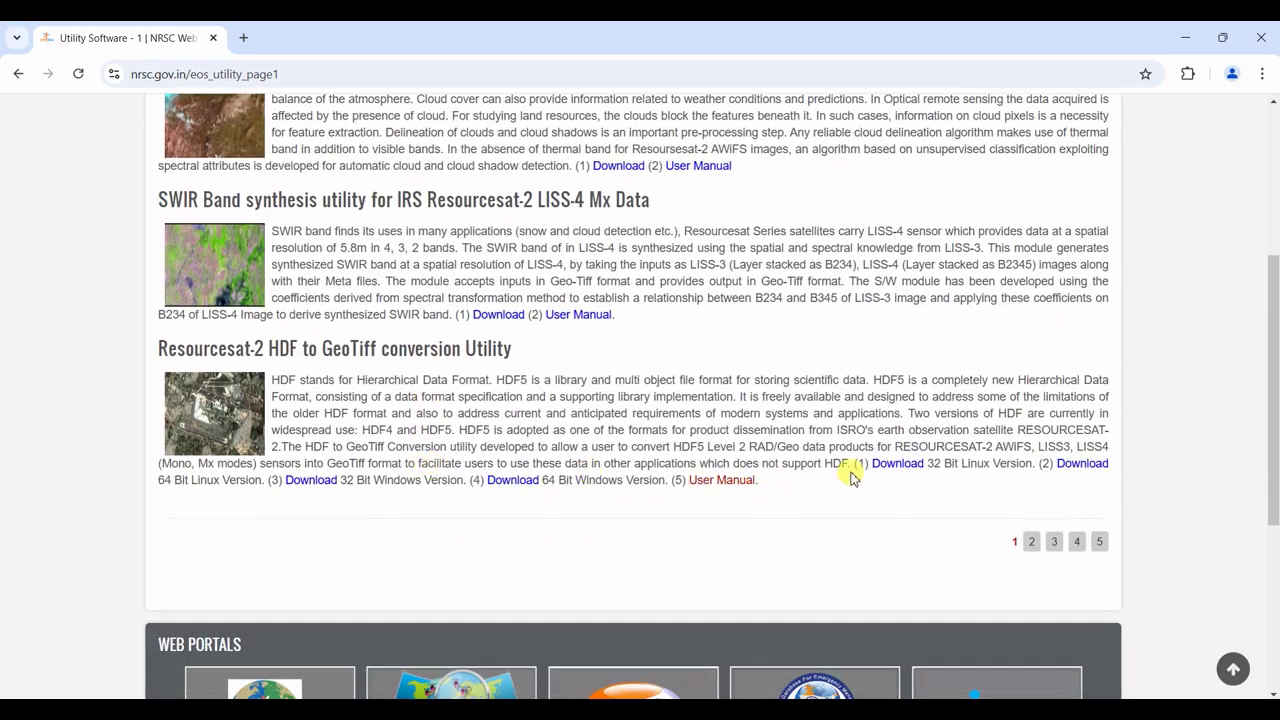
left_click(1031, 541)
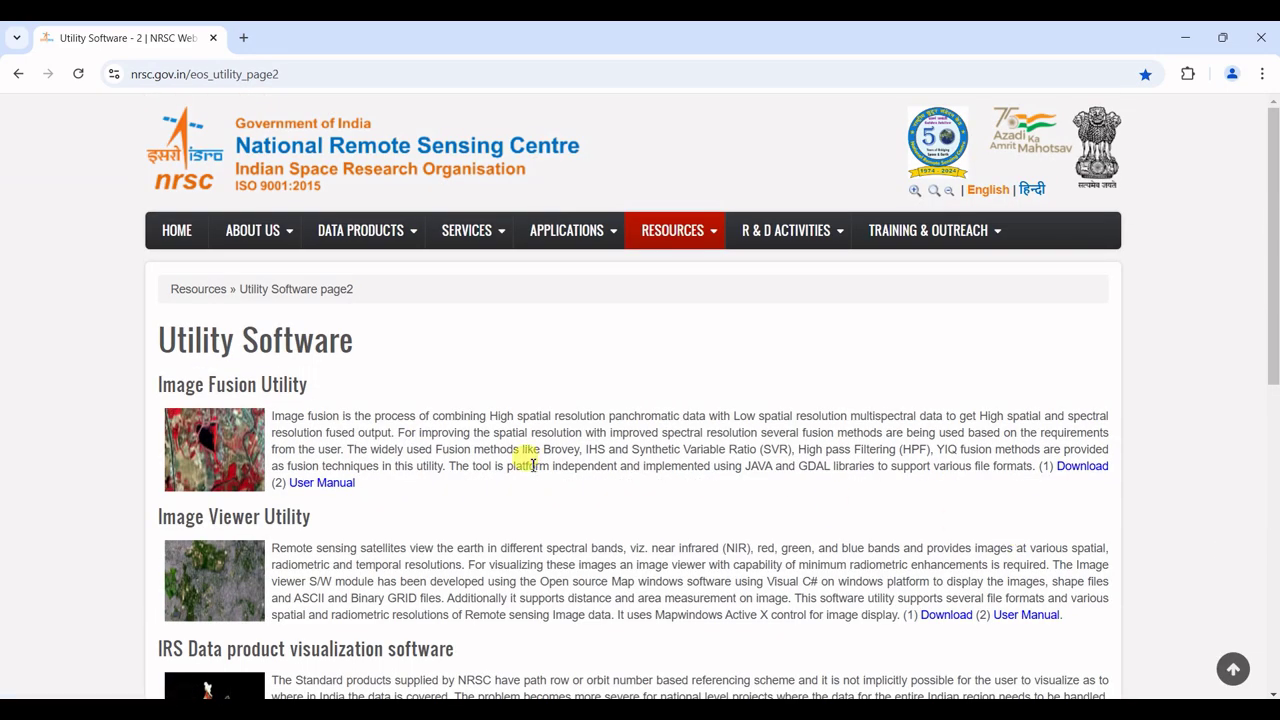
scroll(377, 483, "down", 2)
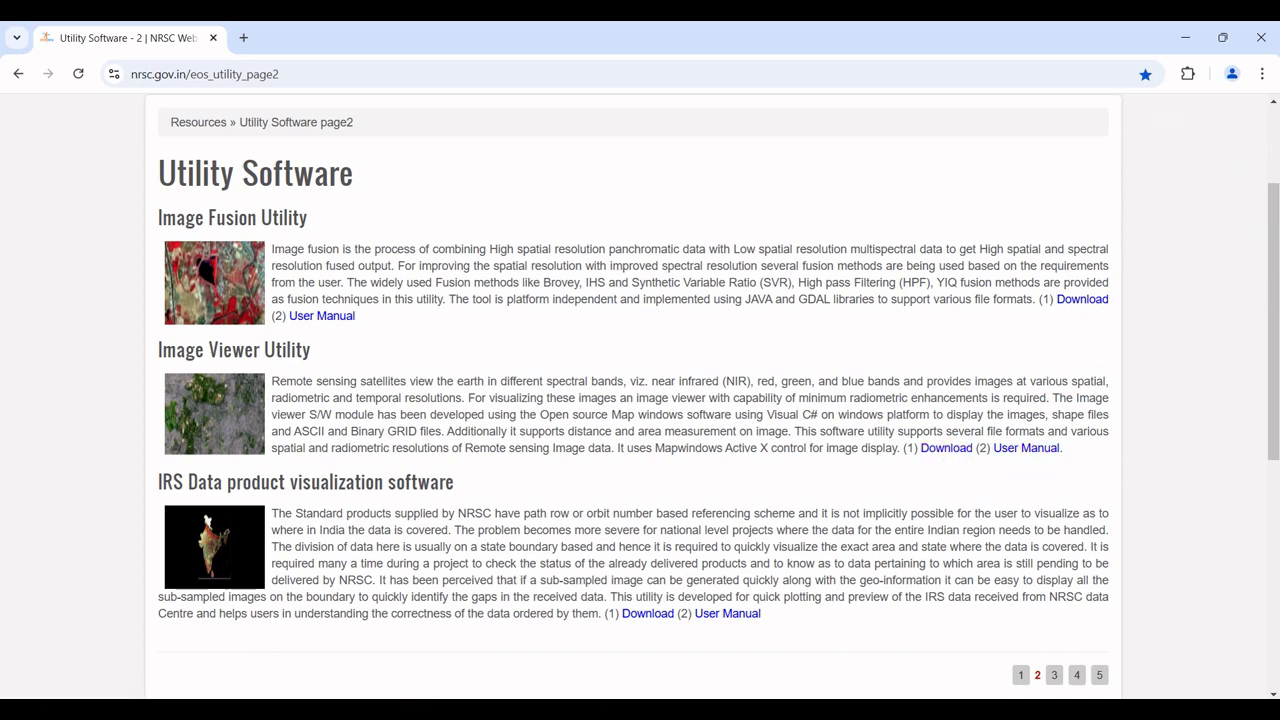
- Switch to the Image Viewer Utility and open the 16JAN TIFF from D:\DATA\SPIT\SPIT NATURAL COLOR
key("super")
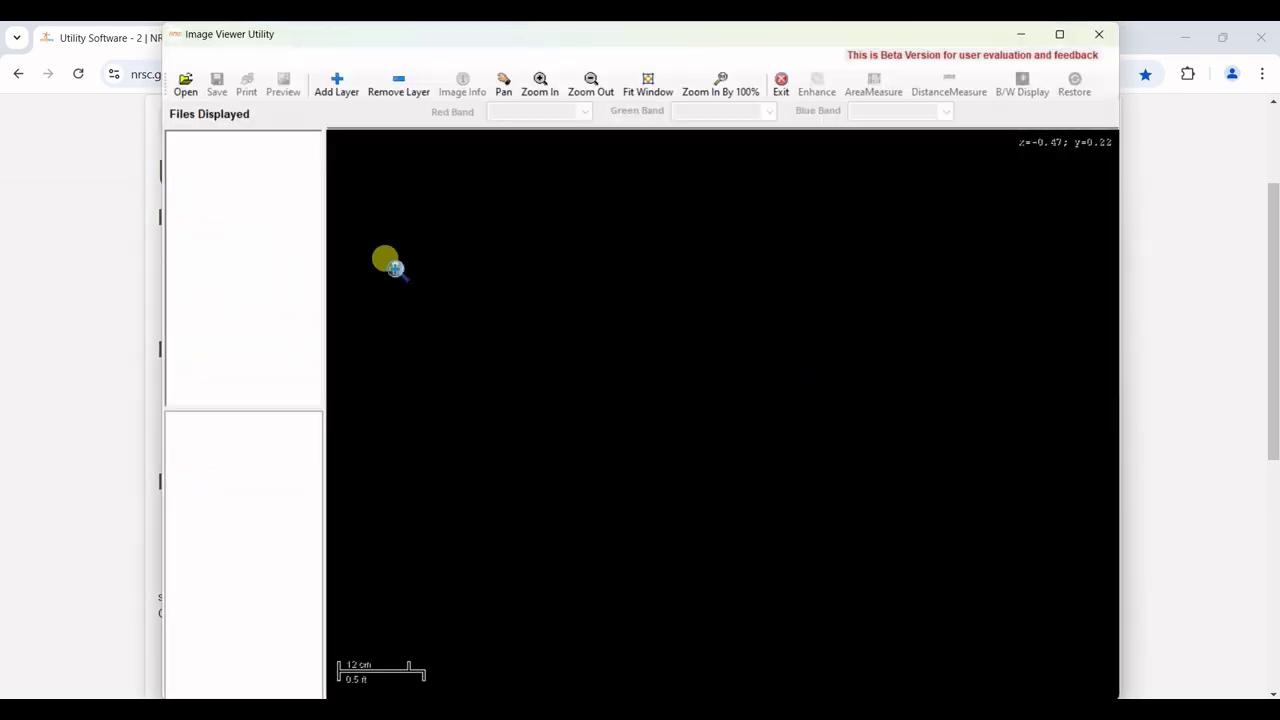
left_click(186, 85)
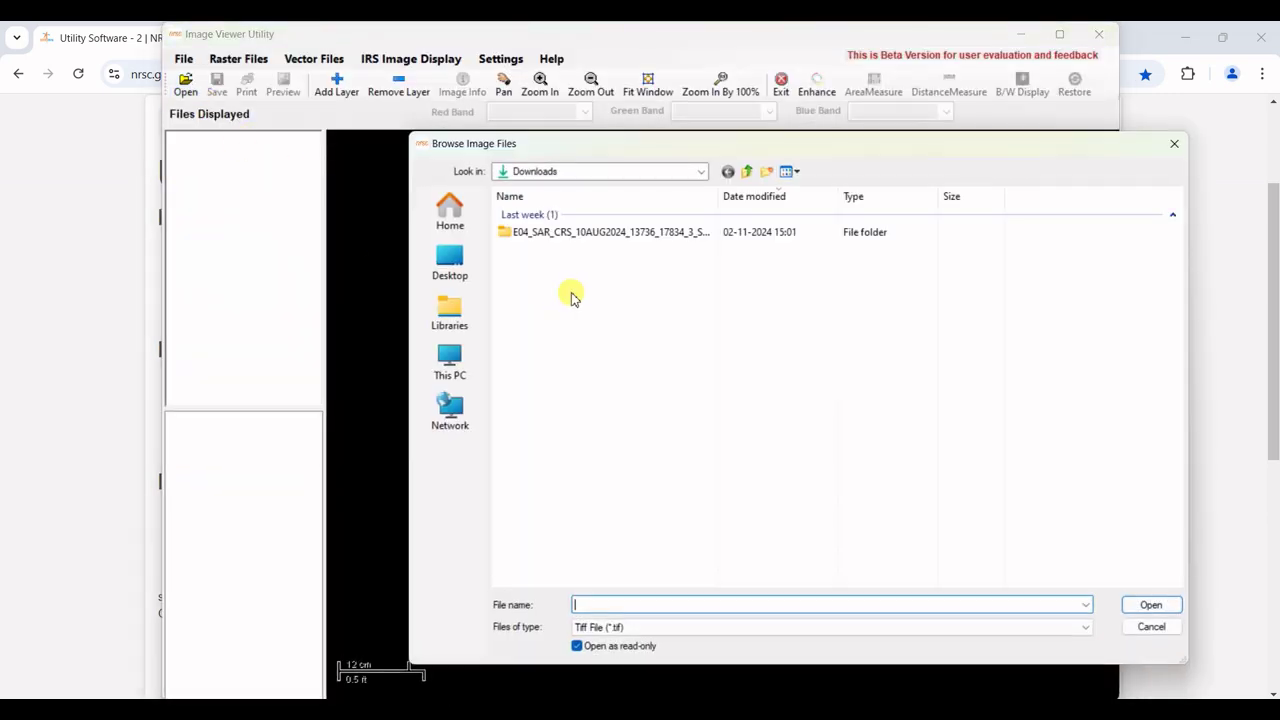
left_click(450, 362)
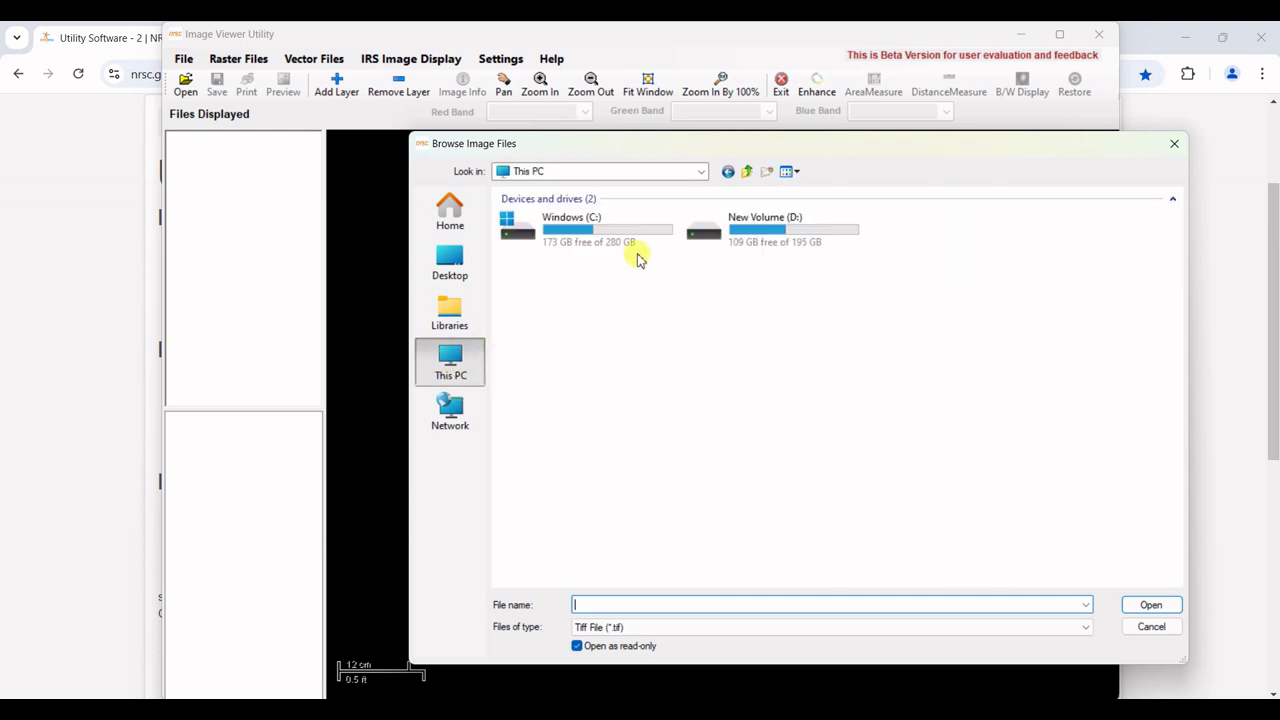
left_click(790, 232)
double_click(790, 232)
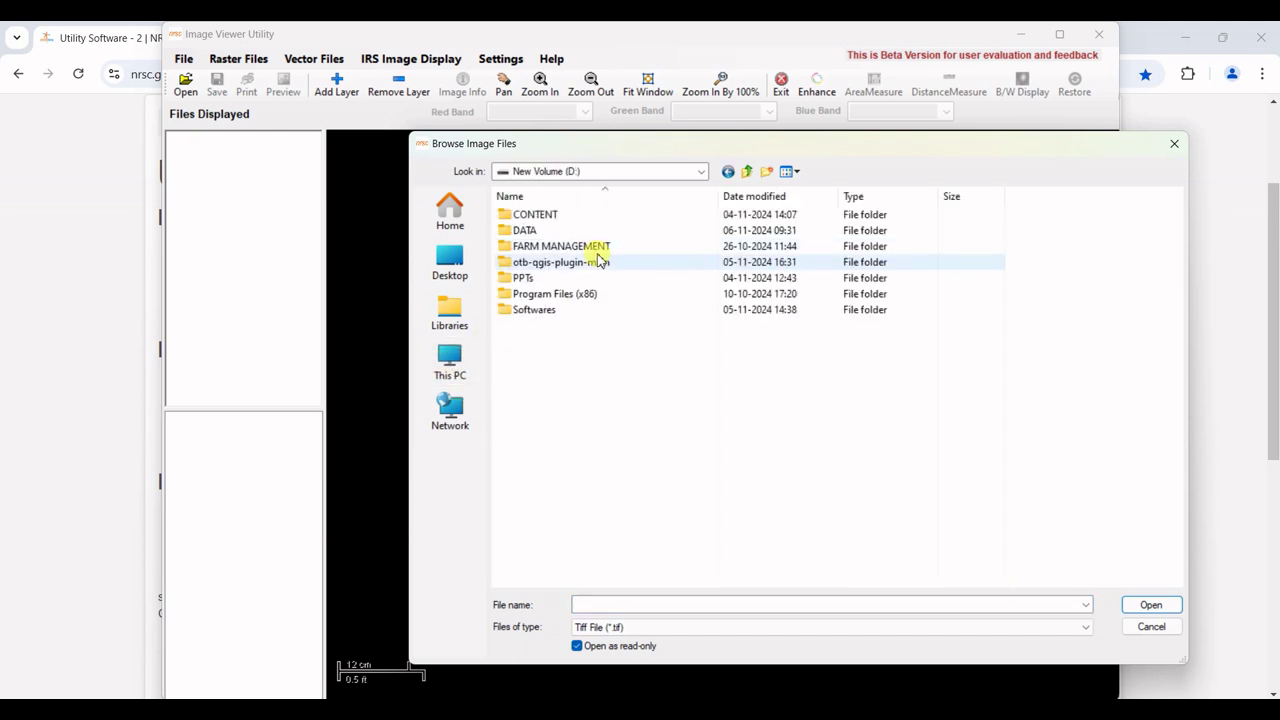
double_click(535, 233)
double_click(530, 262)
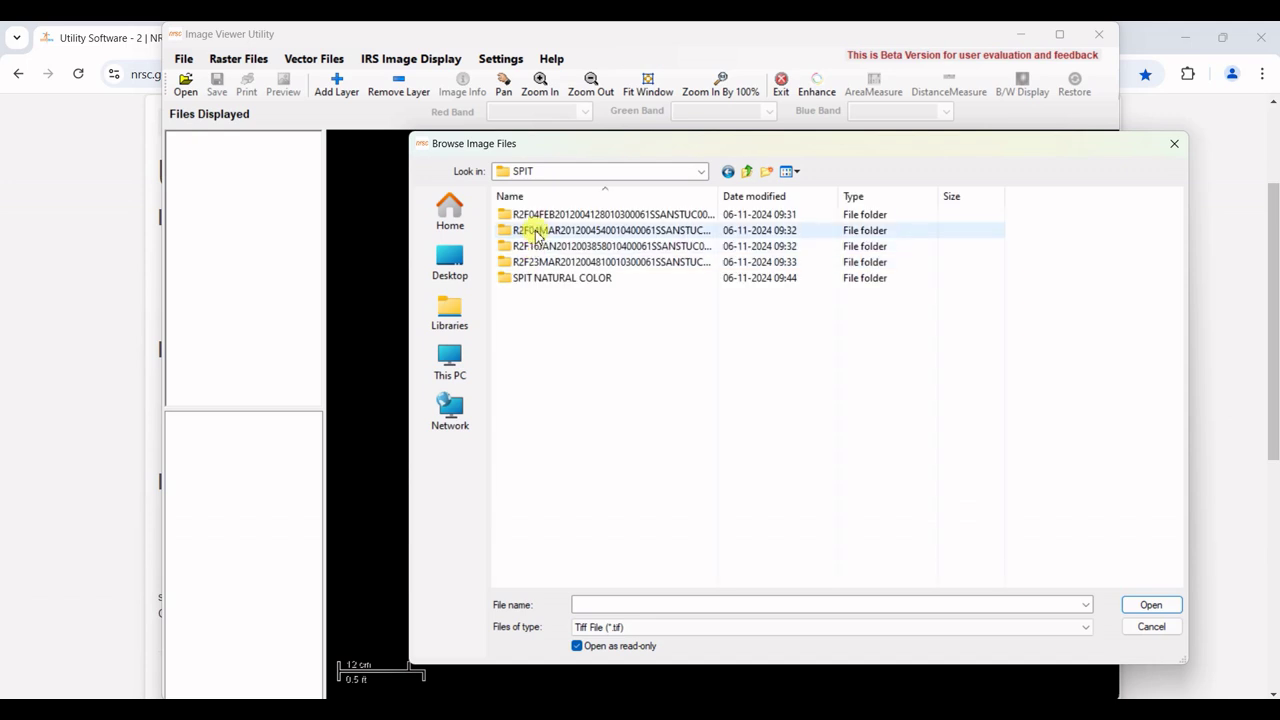
double_click(545, 280)
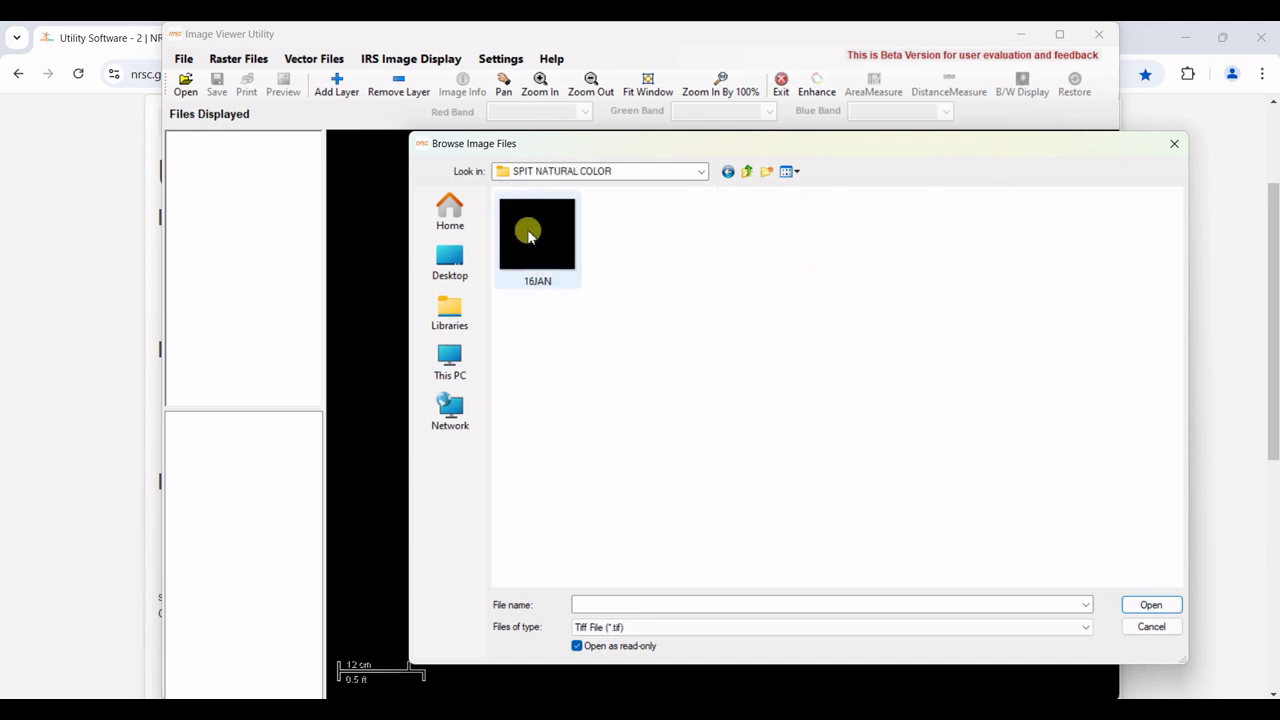
left_click(529, 234)
double_click(529, 234)
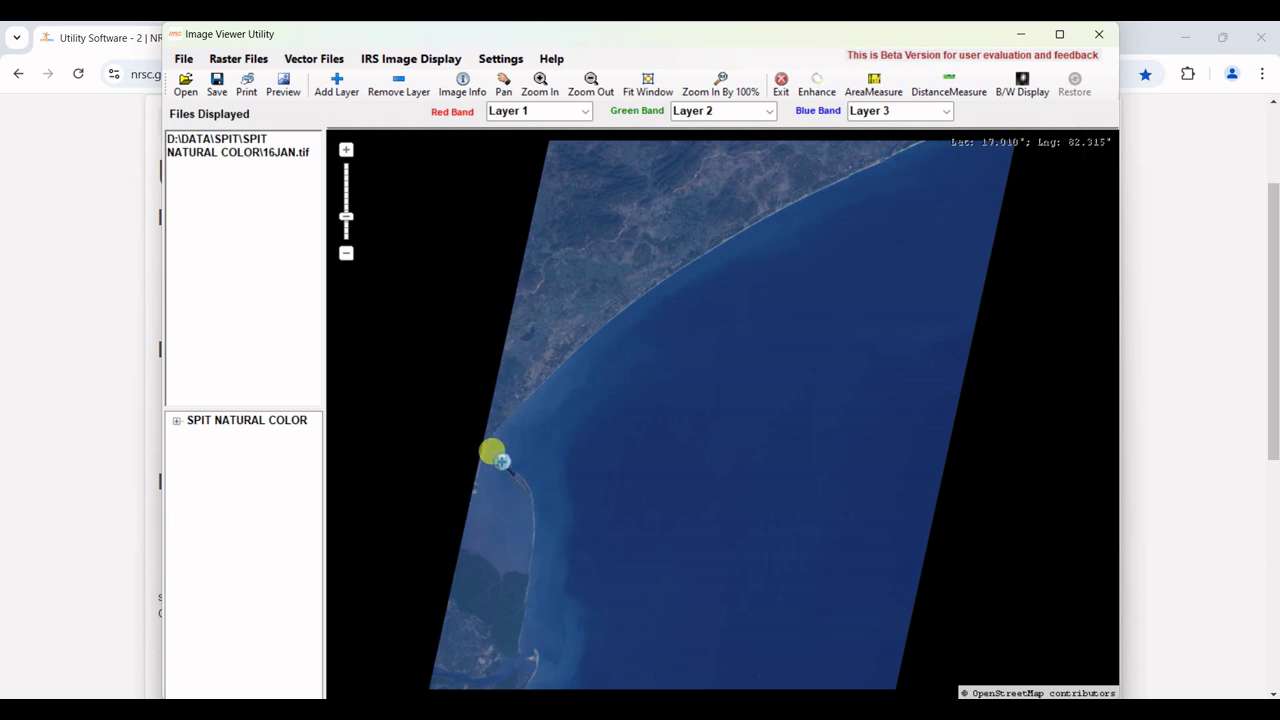
- Examine the curved coastal sand spit in the 16JAN natural color image at different scales
left_click_drag(500, 458, 558, 580)
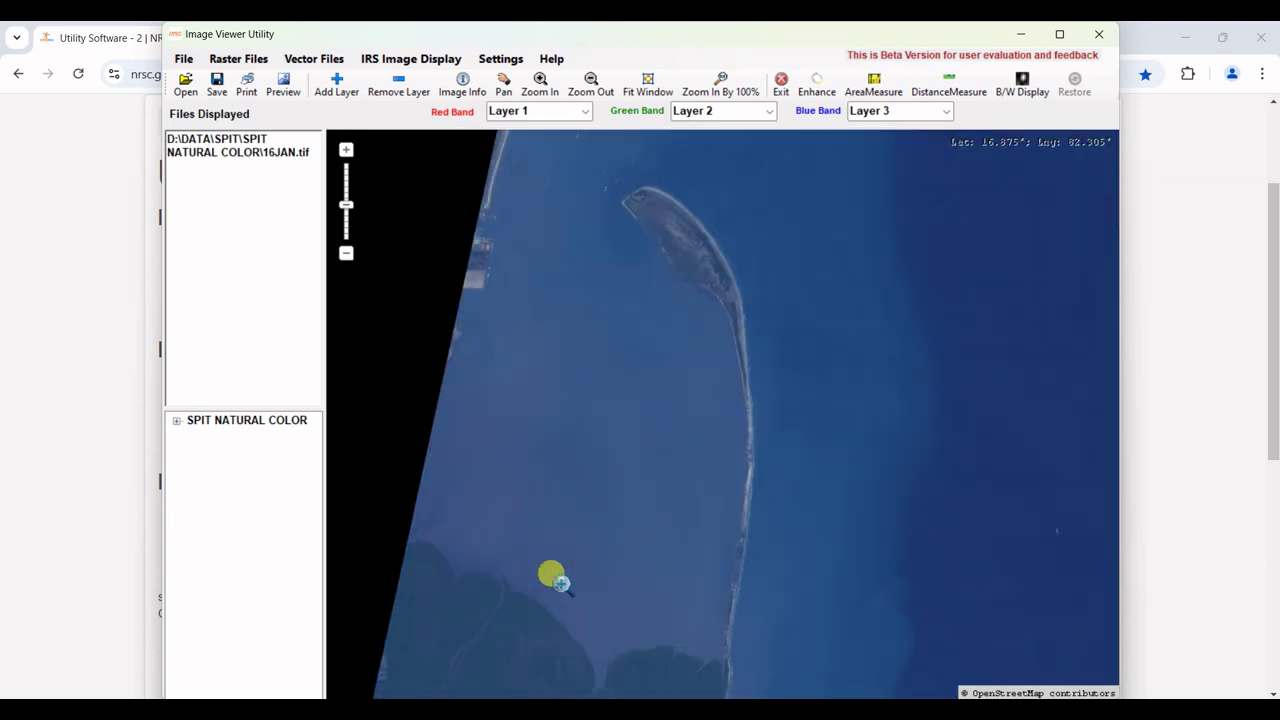
scroll(712, 246, "down", 1)
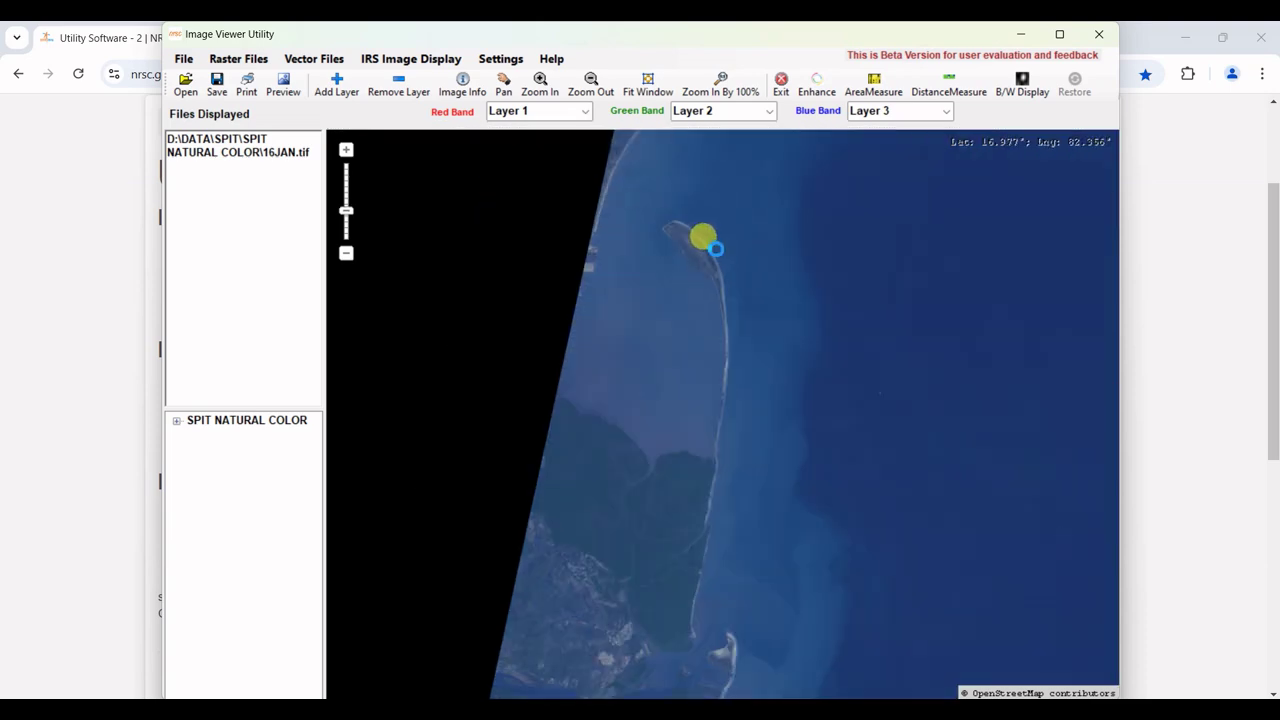
scroll(716, 248, "down", 1)
scroll(712, 250, "up", 1)
scroll(706, 253, "up", 1)
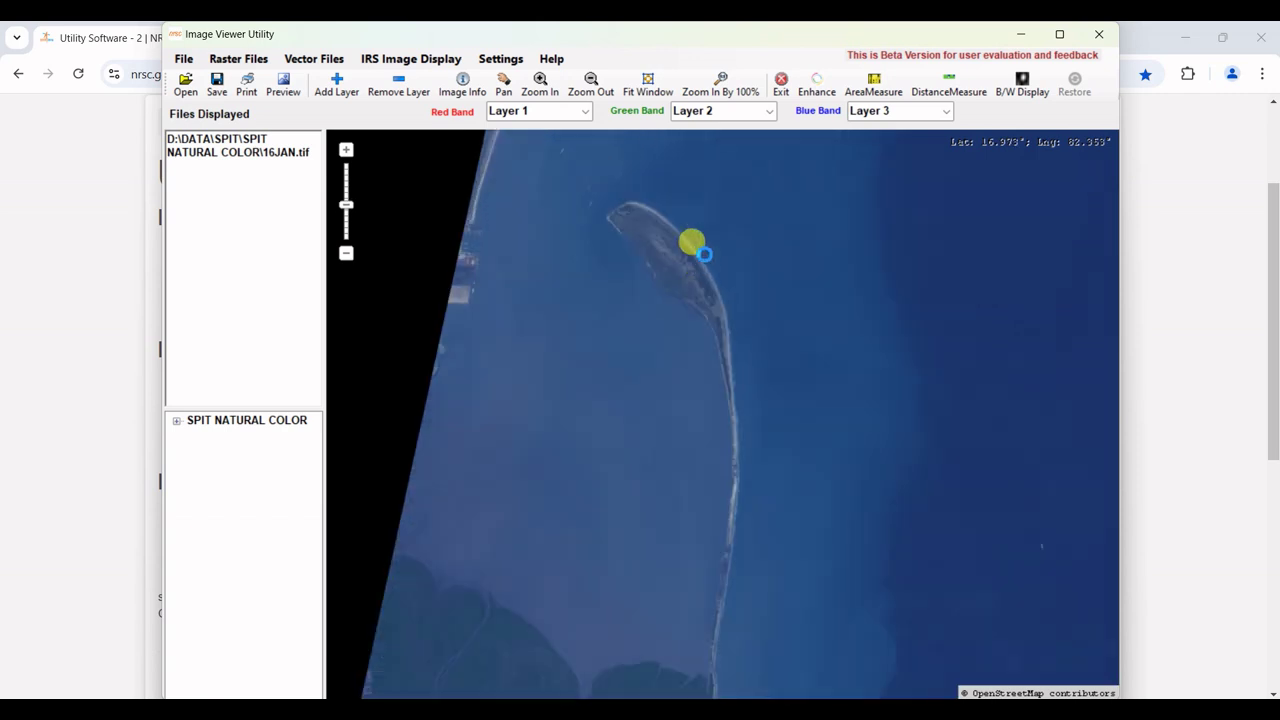
scroll(704, 254, "up", 1)
scroll(683, 251, "up", 1)
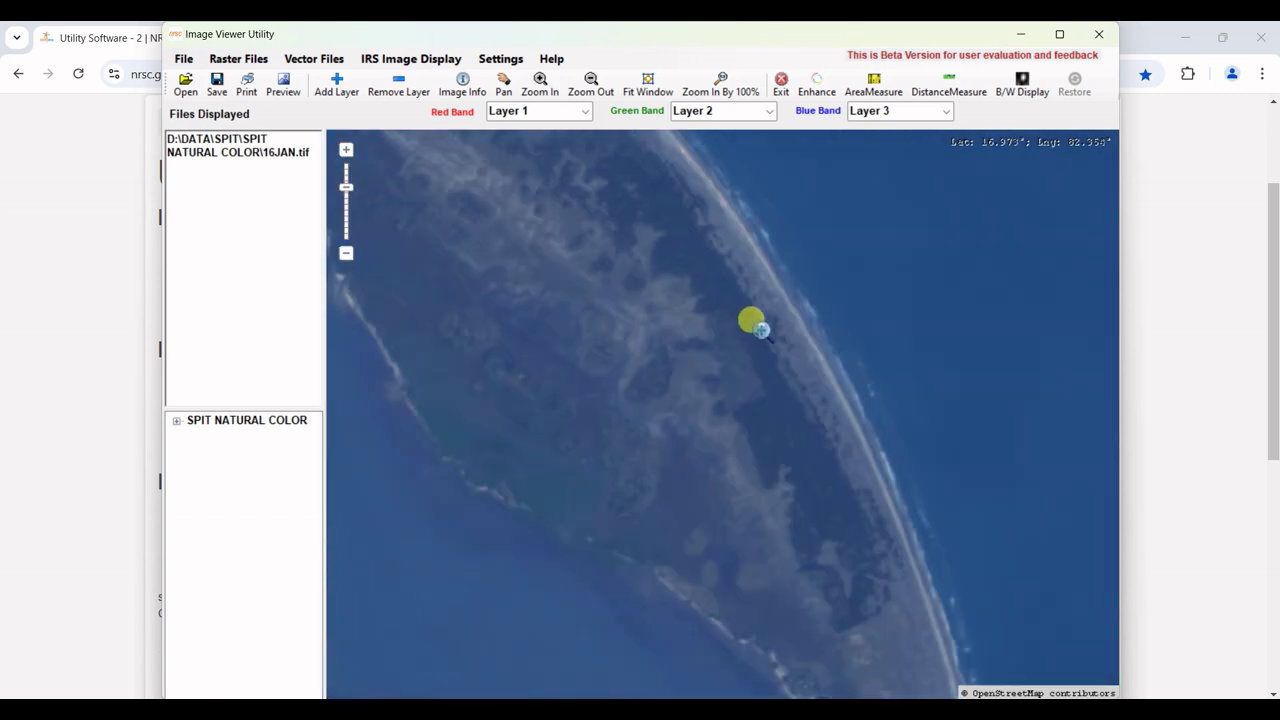
scroll(758, 328, "down", 1)
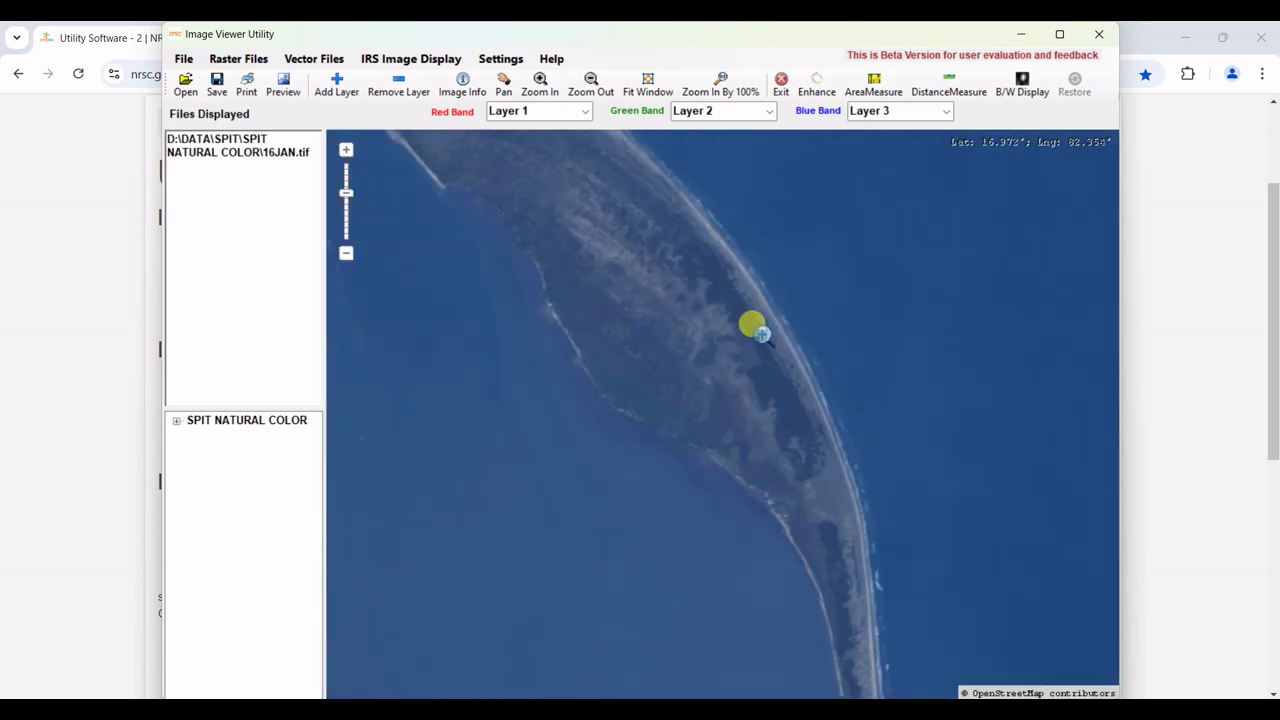
- Enhance the 16JAN image and inspect the sand spit and surrounding water in the enhanced display
left_click(815, 90)
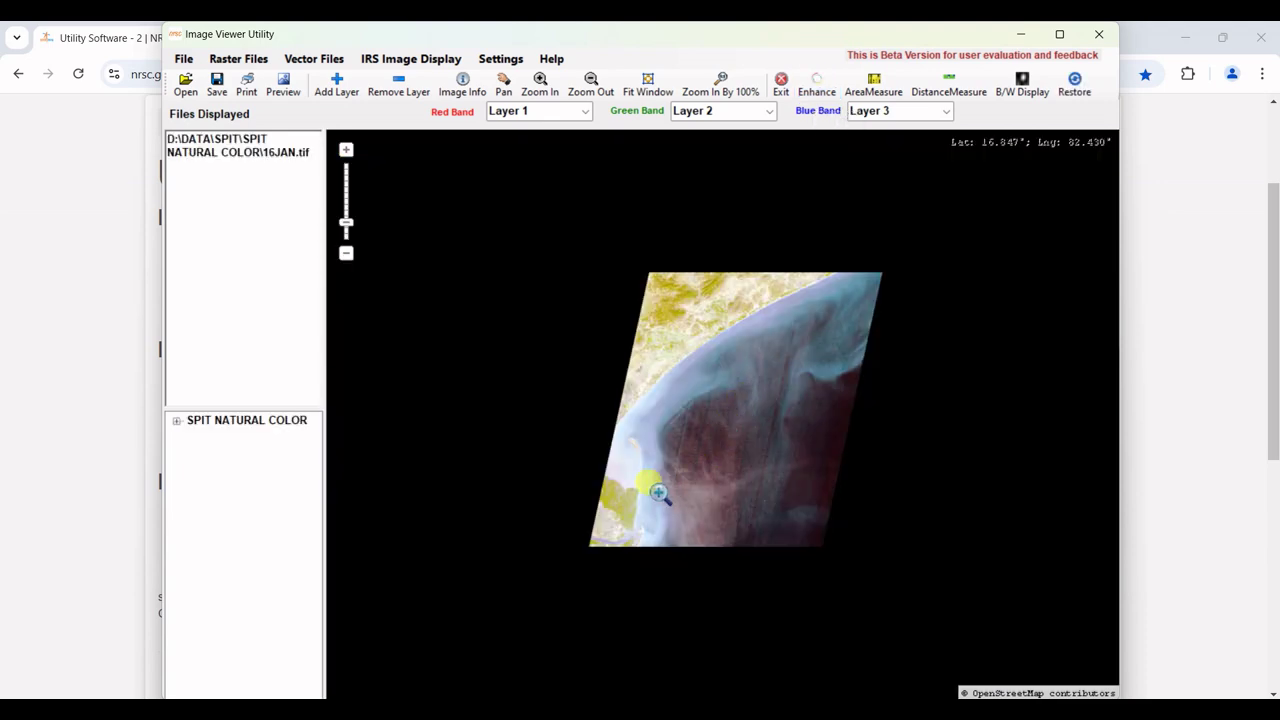
scroll(624, 461, "down", 2)
scroll(624, 461, "up", 3)
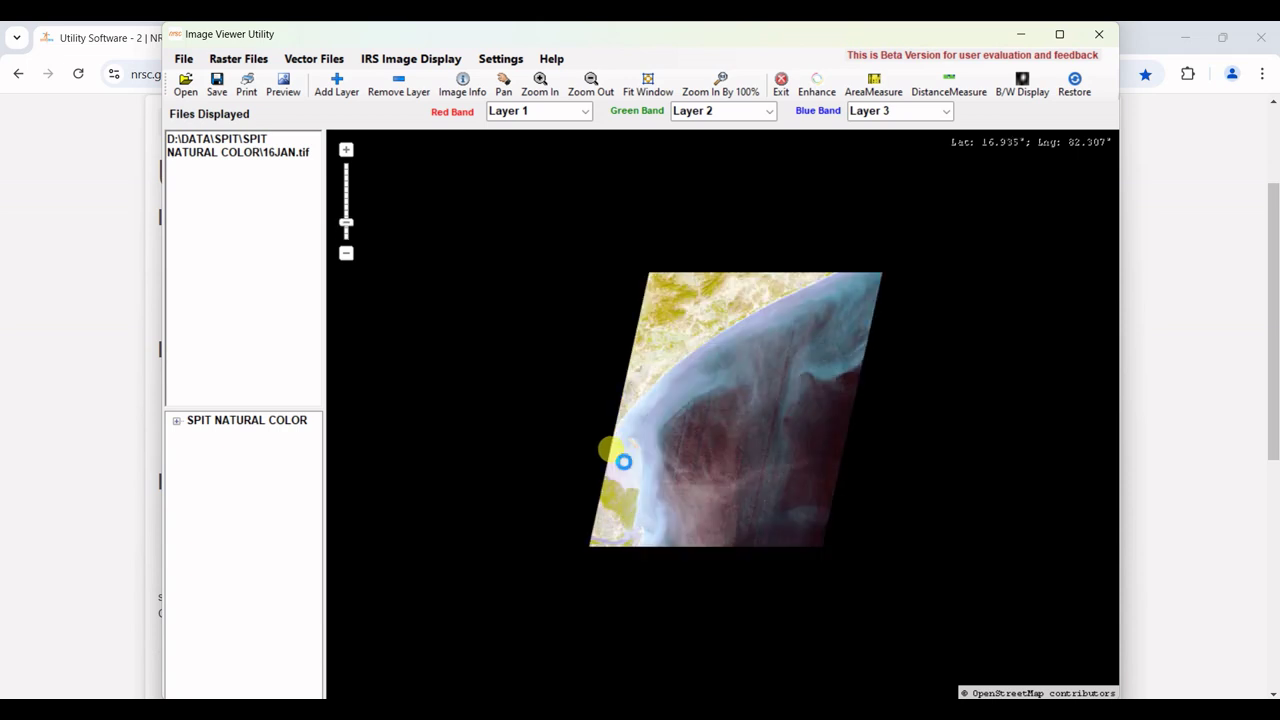
scroll(634, 441, "up", 1)
left_click(637, 385)
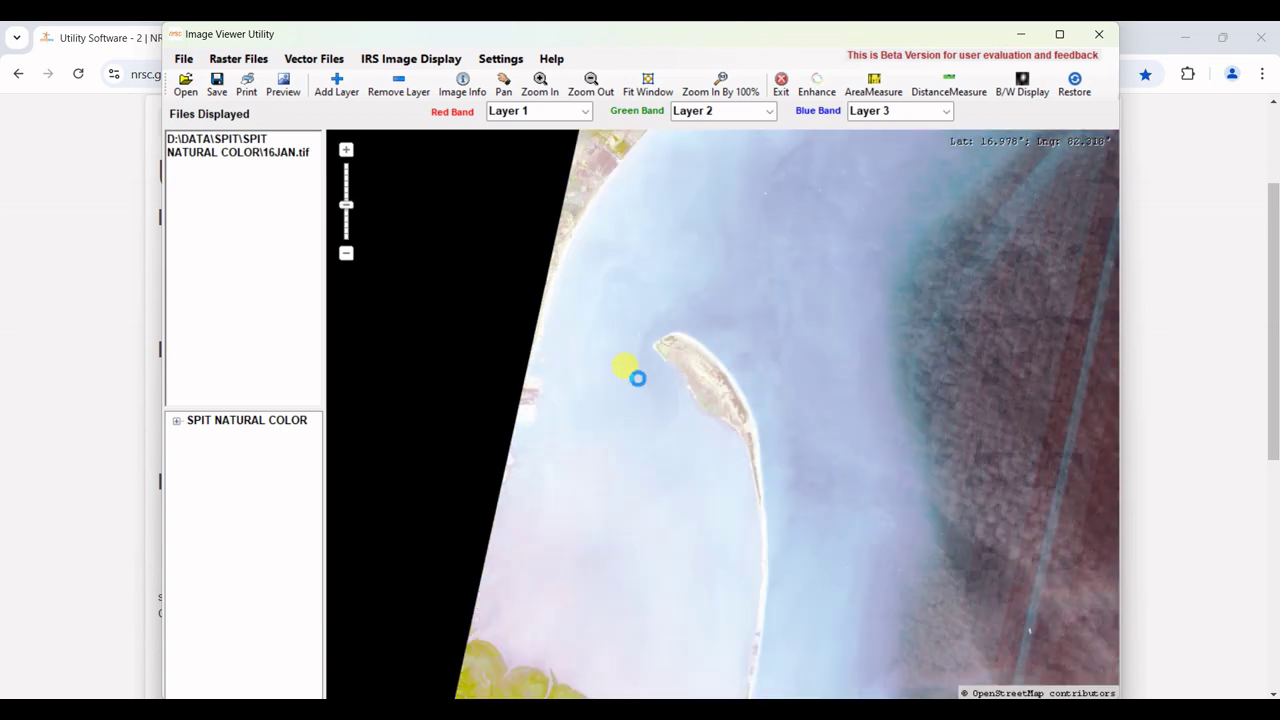
left_click(640, 370)
left_click(654, 337)
- Restore the 16JAN image to its original unenhanced display and inspect the sand spit up close
scroll(874, 333, "down", 2)
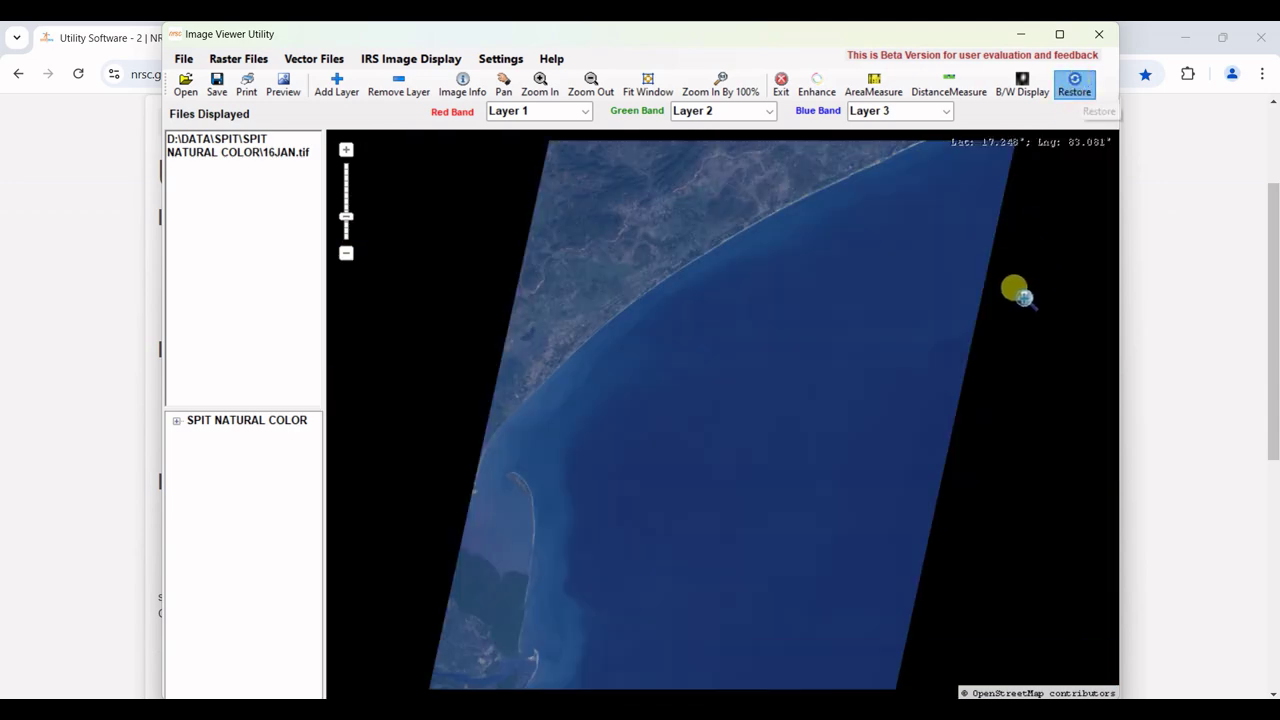
left_click_drag(498, 455, 555, 550)
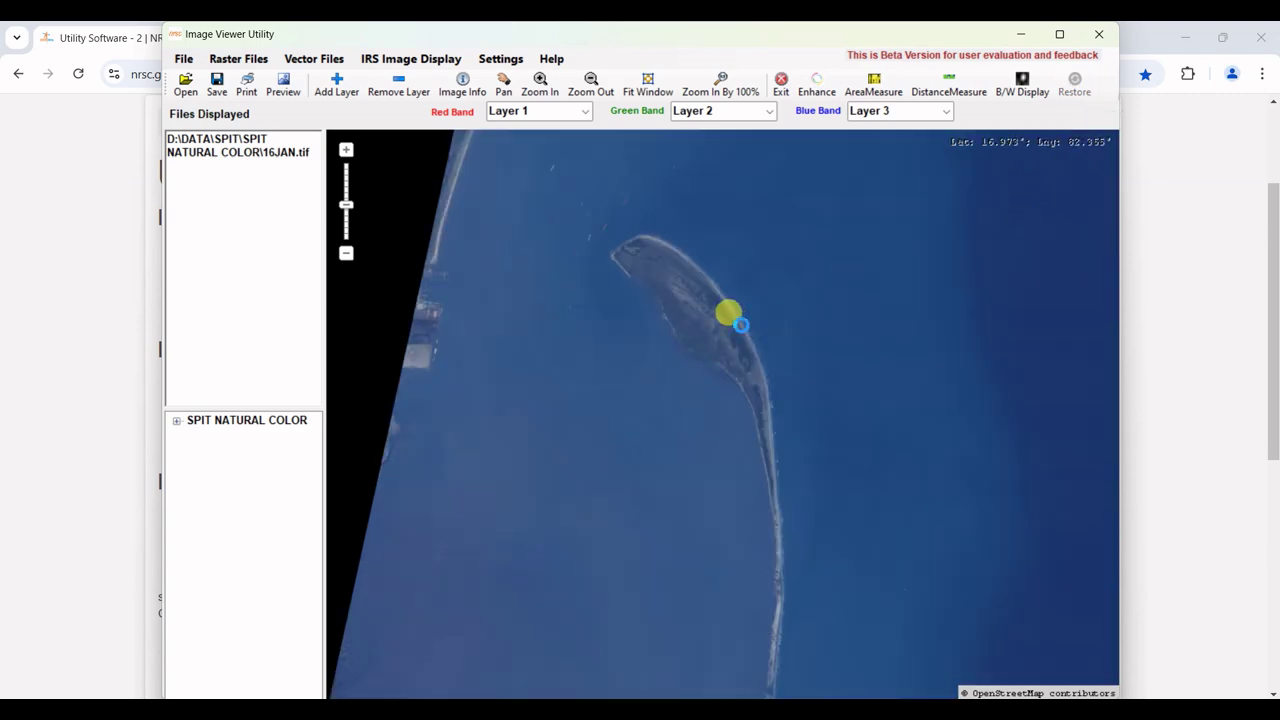